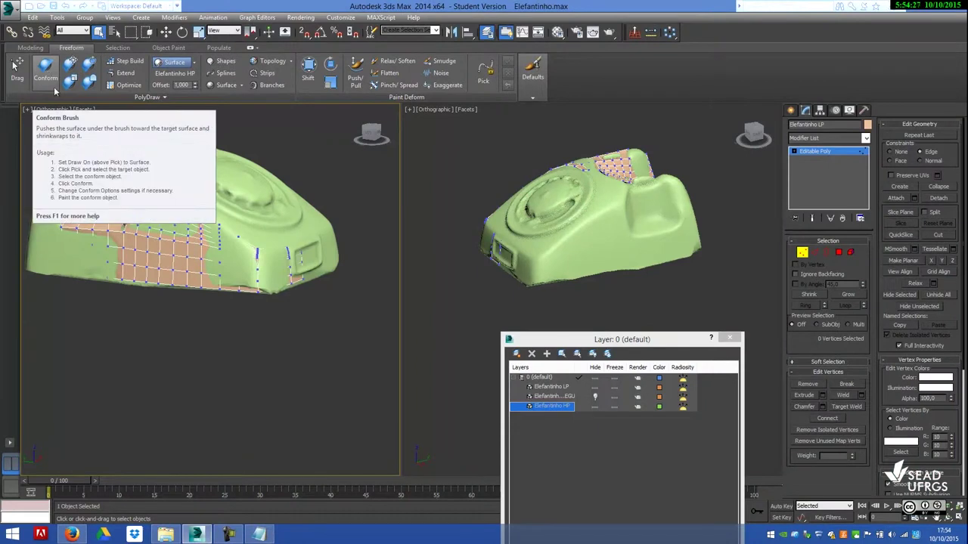
Set PolyDraw to draw on the Elefantinho HP surface and activate the Conform brush
{"action": "left_click", "coordinate": [193, 62]}
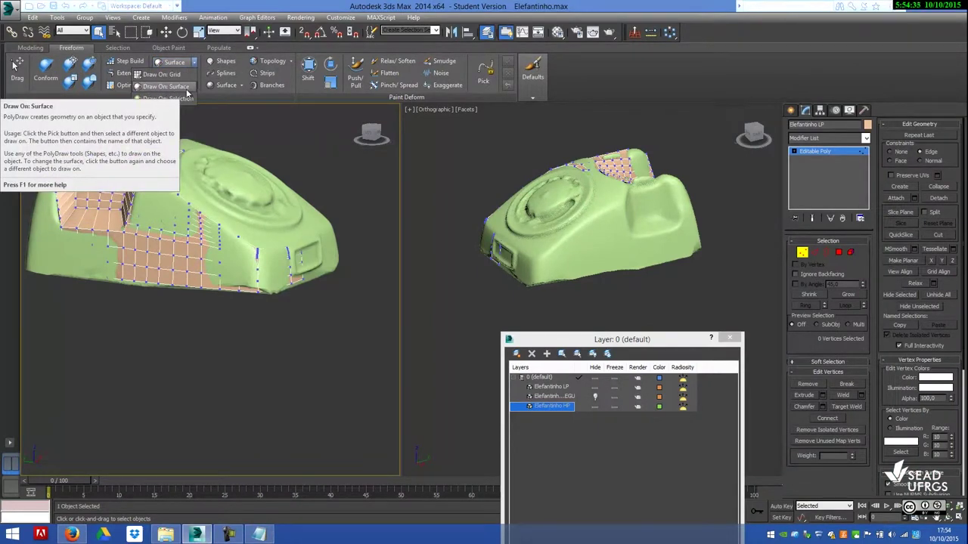
{"action": "left_click", "coordinate": [187, 87]}
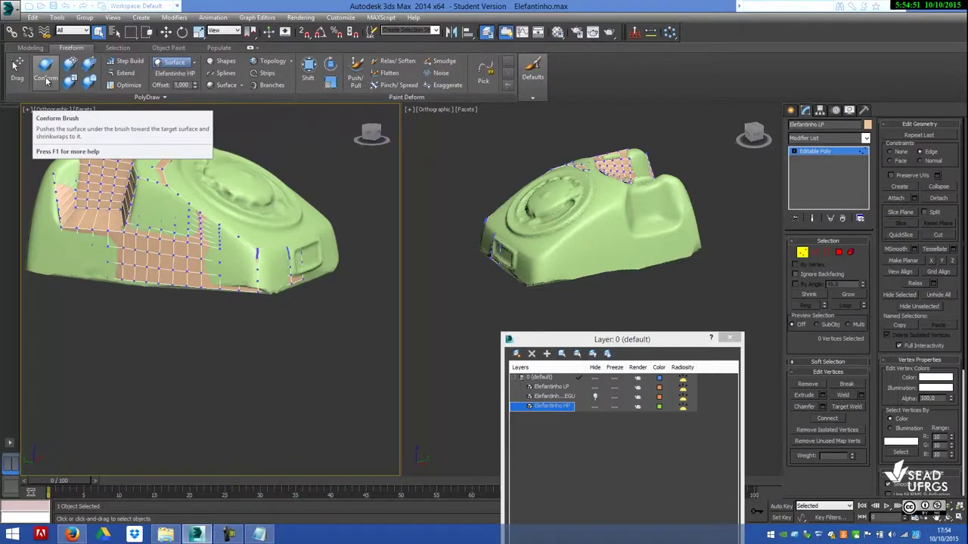
{"action": "left_click", "coordinate": [45, 67]}
Brush Conform over the orange Elefantinho LP grid to shrinkwrap it onto the phone, then turn Conform off
{"action": "left_click_drag", "start_coordinate": [249, 250], "coordinate": [128, 129]}
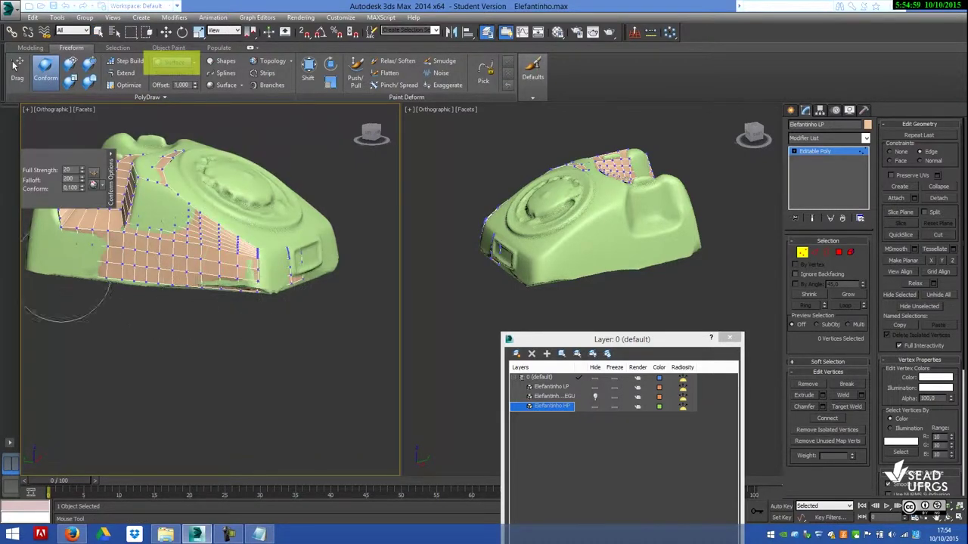
{"action": "left_click_drag", "start_coordinate": [295, 250], "coordinate": [287, 280]}
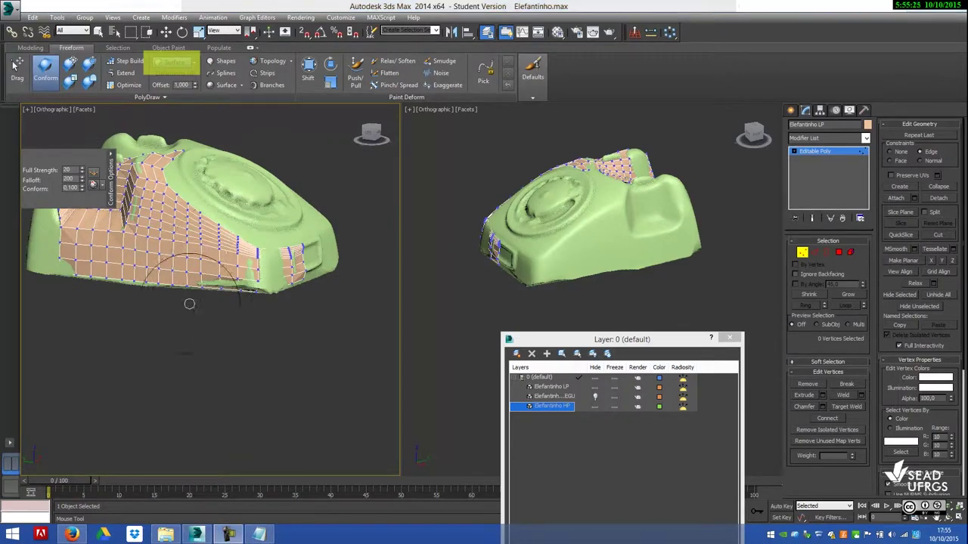
{"action": "middle_click_drag", "start_coordinate": [188, 300], "coordinate": [259, 313], "text": "alt"}
{"action": "middle_click_drag", "start_coordinate": [249, 227], "coordinate": [325, 389], "text": "alt"}
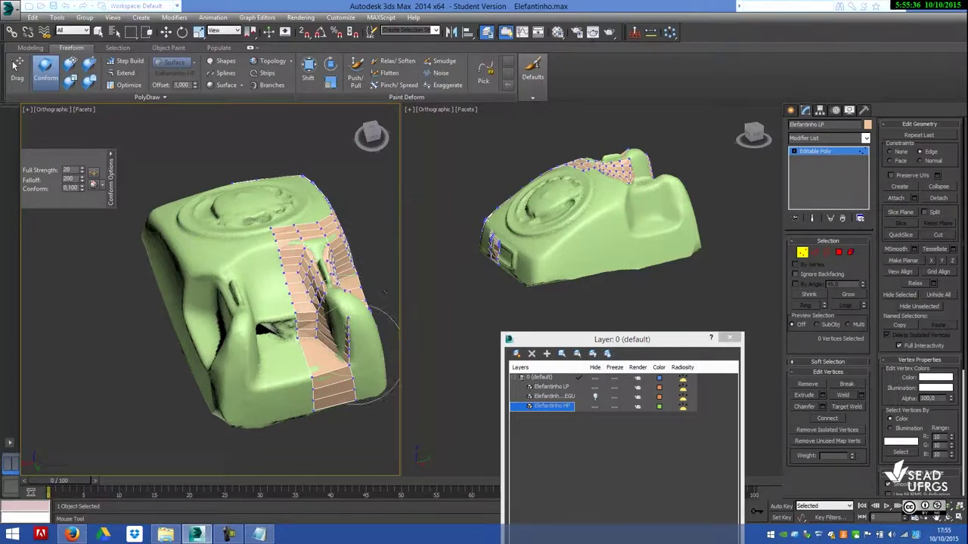
{"action": "middle_click_drag", "start_coordinate": [344, 370], "coordinate": [291, 345], "text": "alt"}
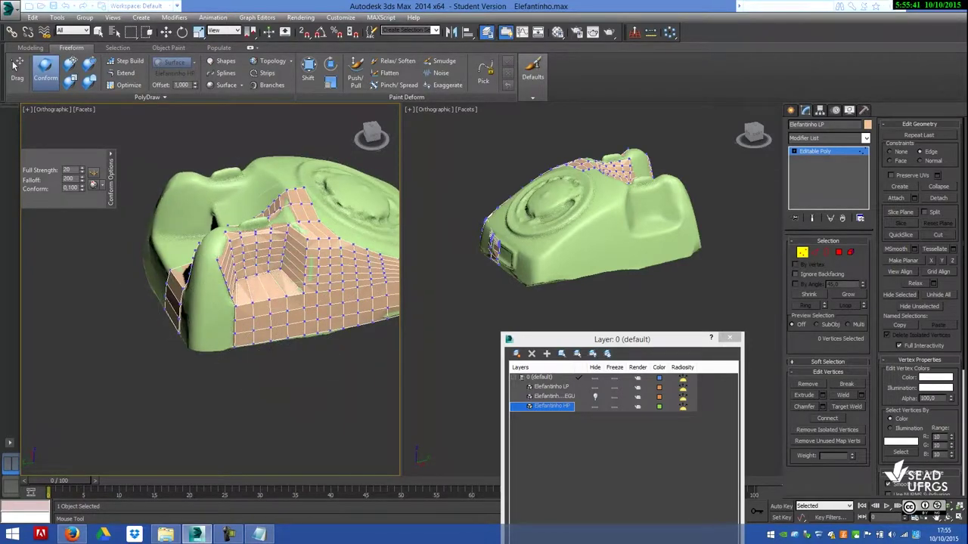
{"action": "middle_click_drag", "start_coordinate": [324, 313], "coordinate": [275, 291], "text": "alt"}
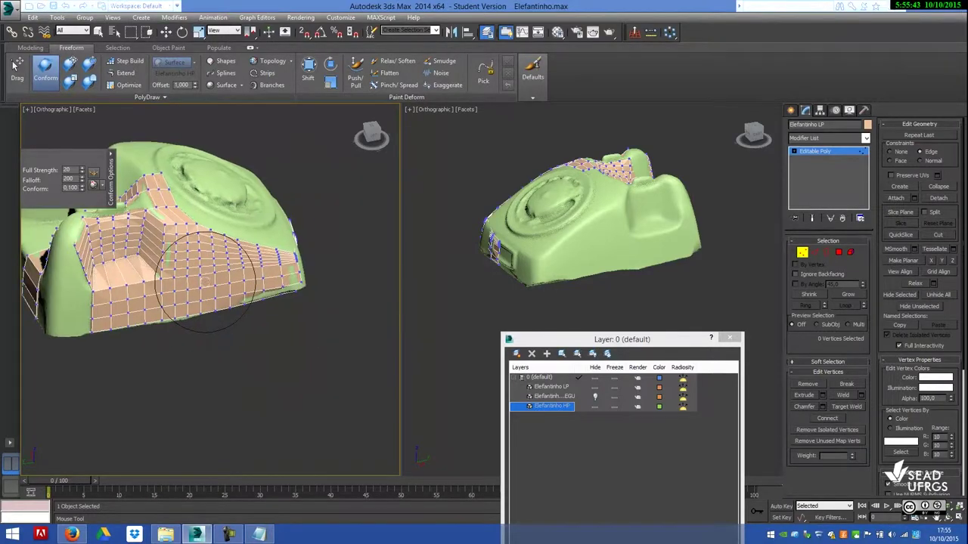
{"action": "mouse_move", "coordinate": [318, 280]}
{"action": "middle_mouse_down", "text": "alt"}
{"action": "mouse_move", "coordinate": [291, 288]}
{"action": "mouse_move", "coordinate": [301, 318]}
{"action": "middle_mouse_up", "text": "alt"}
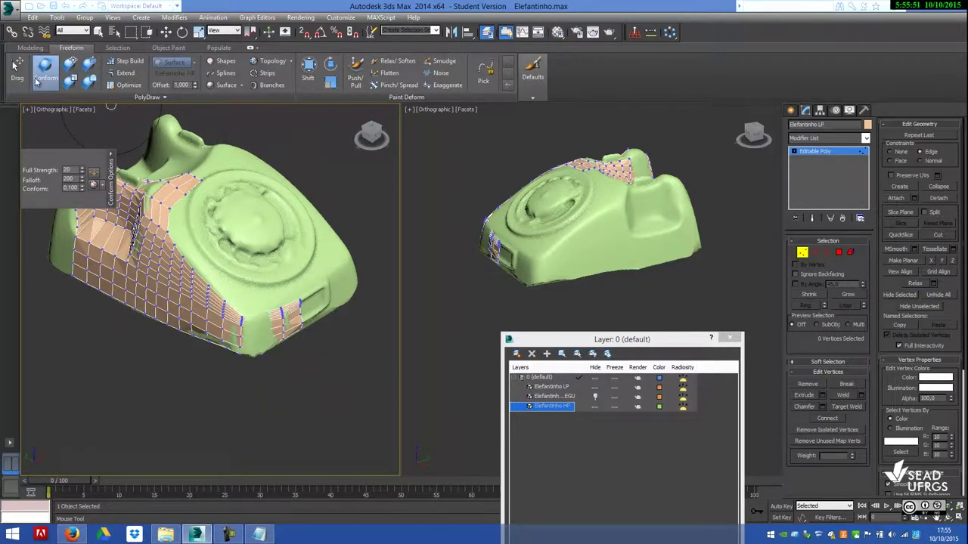
{"action": "left_click", "coordinate": [46, 72]}
{"action": "mouse_move", "coordinate": [337, 378]}
{"action": "middle_mouse_down", "text": "alt"}
{"action": "mouse_move", "coordinate": [277, 346]}
{"action": "mouse_move", "coordinate": [295, 353]}
{"action": "middle_mouse_up", "text": "alt"}
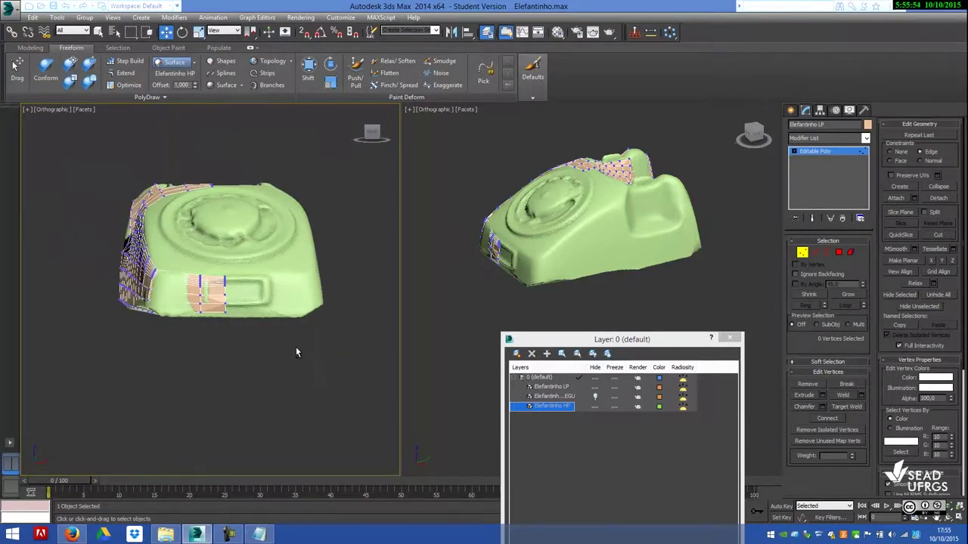
Hide the Elefantinho HP layer and Shift-drag the selected border edges to extrude a new strip
{"action": "left_click", "coordinate": [595, 407]}
{"action": "middle_click_drag", "start_coordinate": [219, 338], "coordinate": [257, 318], "text": "alt"}
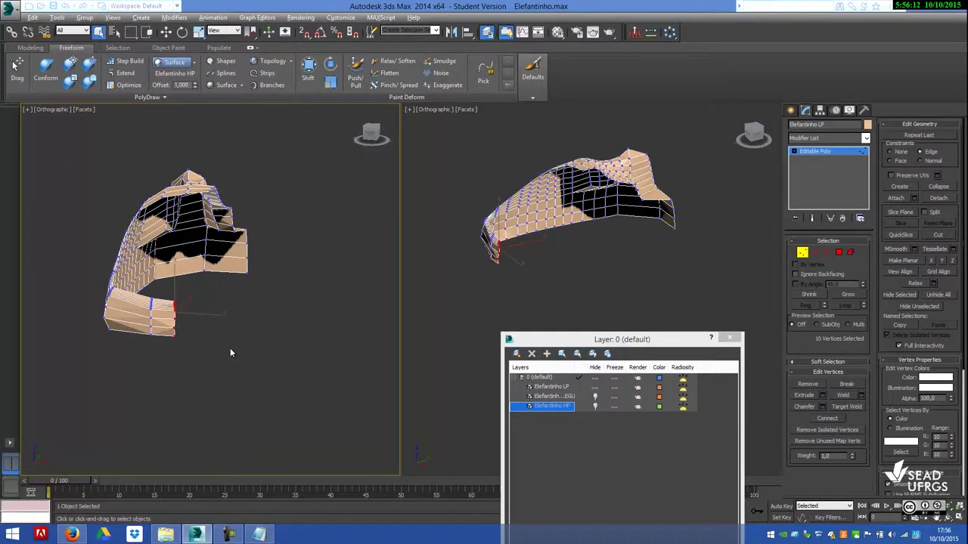
{"action": "mouse_move", "coordinate": [230, 347]}
{"action": "middle_mouse_down", "text": "alt"}
{"action": "mouse_move", "coordinate": [335, 396]}
{"action": "mouse_move", "coordinate": [378, 386]}
{"action": "middle_mouse_up", "text": "alt"}
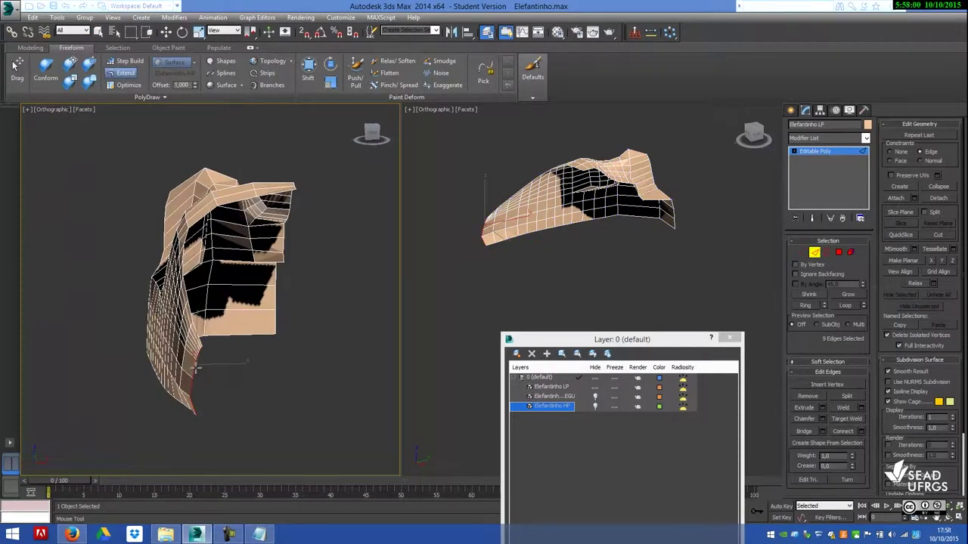
{"action": "mouse_move", "coordinate": [195, 368]}
{"action": "left_mouse_down", "text": "shift"}
{"action": "mouse_move", "coordinate": [242, 366]}
{"action": "mouse_move", "coordinate": [226, 366]}
{"action": "left_mouse_up", "text": "shift"}
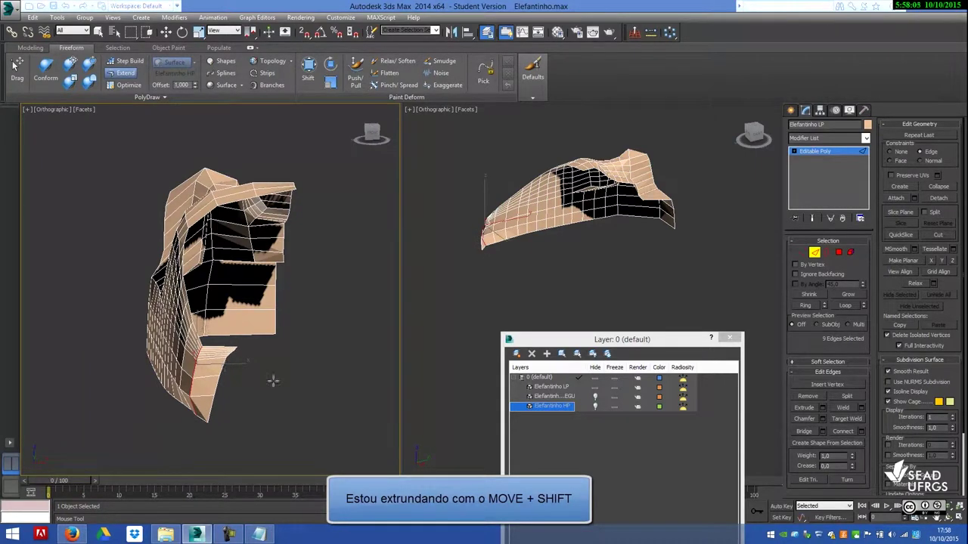
Move the selected border edges down and right using the Local reference coordinate system
{"action": "mouse_move", "coordinate": [275, 378]}
{"action": "middle_mouse_down", "text": "alt"}
{"action": "mouse_move", "coordinate": [226, 378]}
{"action": "mouse_move", "coordinate": [174, 395]}
{"action": "mouse_move", "coordinate": [231, 402]}
{"action": "mouse_move", "coordinate": [288, 380]}
{"action": "middle_mouse_up", "text": "alt"}
{"action": "scroll", "coordinate": [197, 374], "scroll_direction": "up", "scroll_amount": 5}
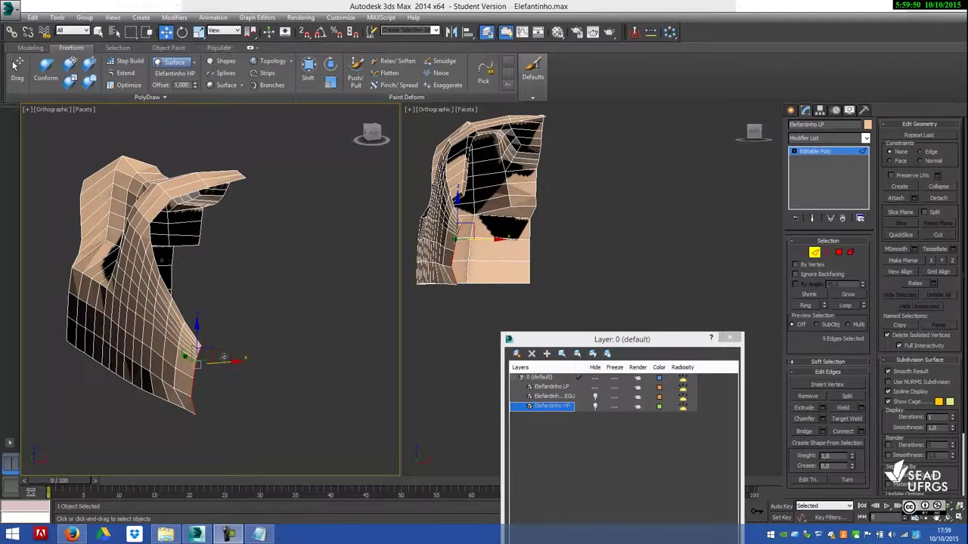
{"action": "left_click", "coordinate": [231, 31]}
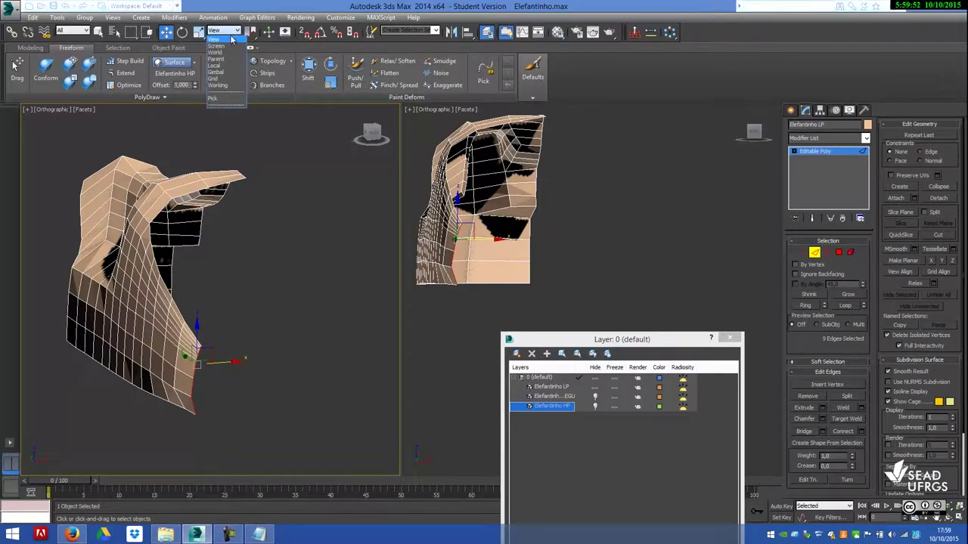
{"action": "left_click", "coordinate": [218, 66]}
{"action": "mouse_move", "coordinate": [205, 346]}
{"action": "left_mouse_down"}
{"action": "mouse_move", "coordinate": [248, 377]}
{"action": "mouse_move", "coordinate": [214, 368]}
{"action": "left_mouse_up"}
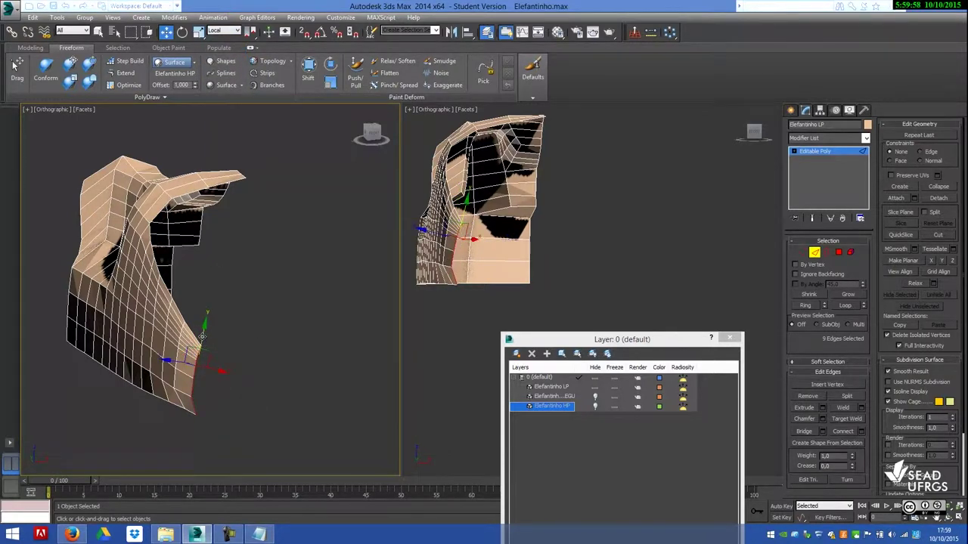
Return to View coordinates, Shift-drag the border edges right into a new strip, and select the bottom vertices
{"action": "left_click", "coordinate": [230, 31]}
{"action": "left_click", "coordinate": [230, 37]}
{"action": "left_click_drag", "start_coordinate": [228, 361], "coordinate": [261, 360], "text": "shift"}
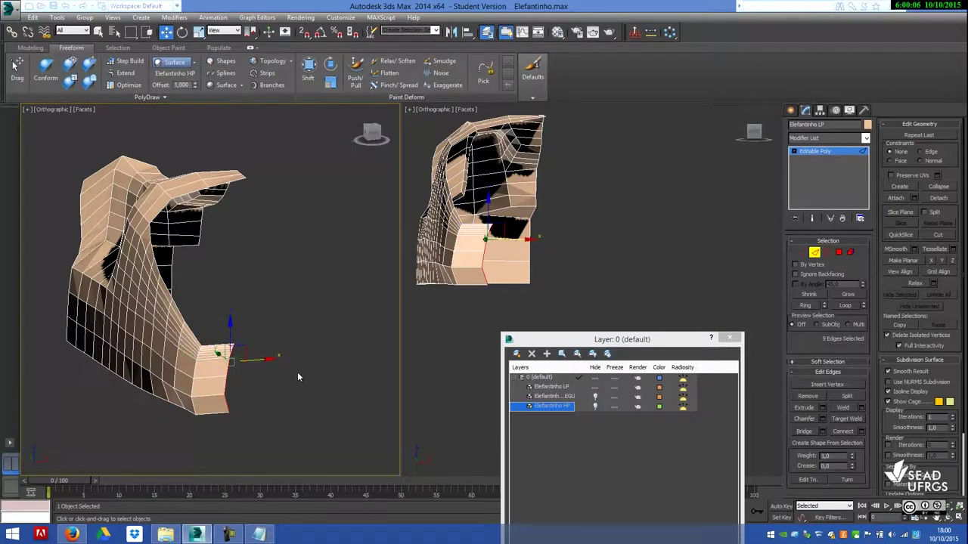
{"action": "middle_click_drag", "start_coordinate": [302, 376], "coordinate": [282, 375], "text": "alt"}
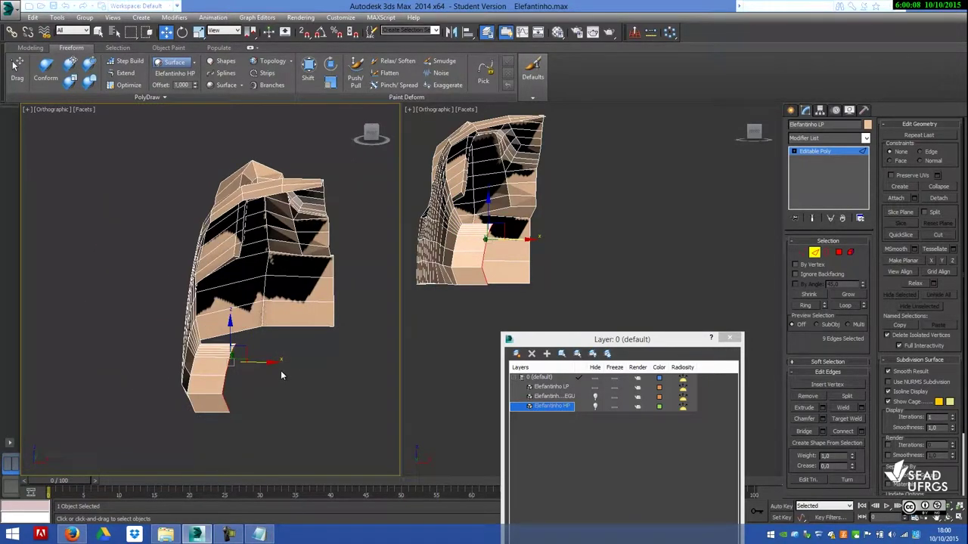
{"action": "left_click", "coordinate": [803, 253]}
{"action": "left_click_drag", "start_coordinate": [273, 430], "coordinate": [221, 348]}
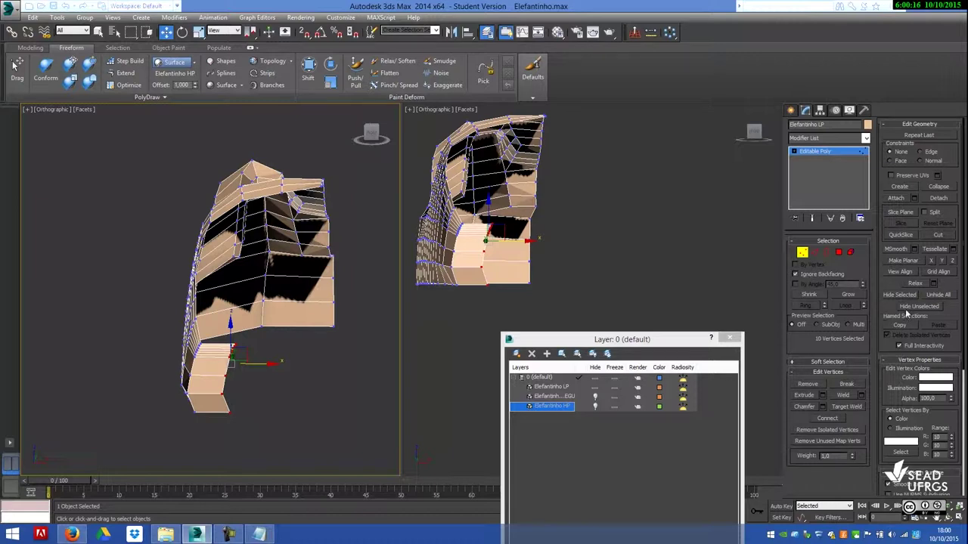
Flatten the selected bottom vertices with Make Planar Y and X, then move them right
{"action": "left_click", "coordinate": [942, 261]}
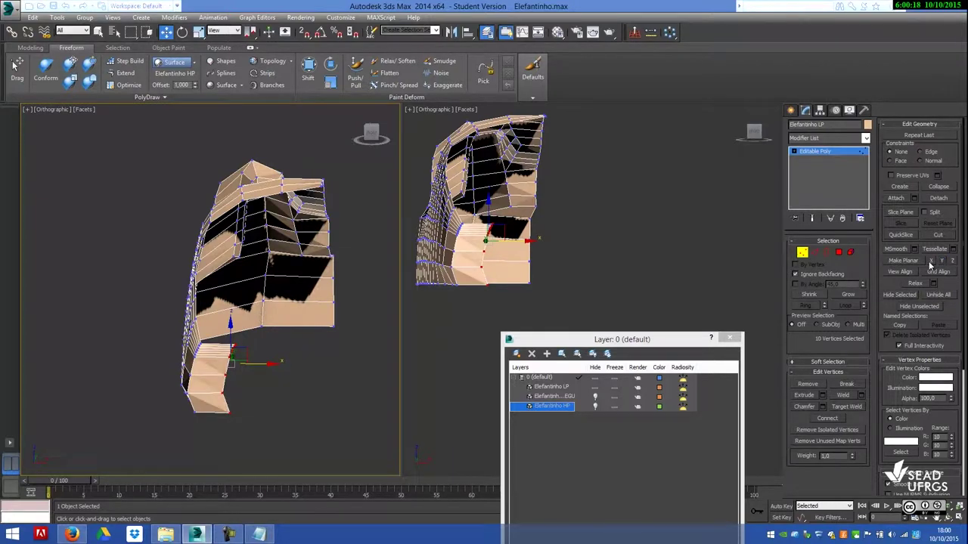
{"action": "left_click", "coordinate": [930, 262]}
{"action": "left_click", "coordinate": [930, 262]}
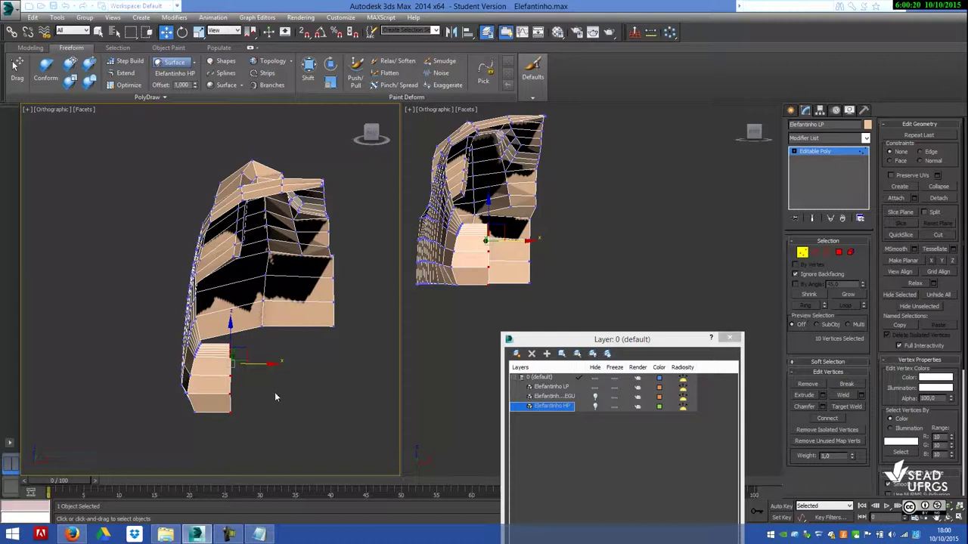
{"action": "left_click_drag", "start_coordinate": [272, 363], "coordinate": [306, 364]}
{"action": "left_click", "coordinate": [526, 276]}
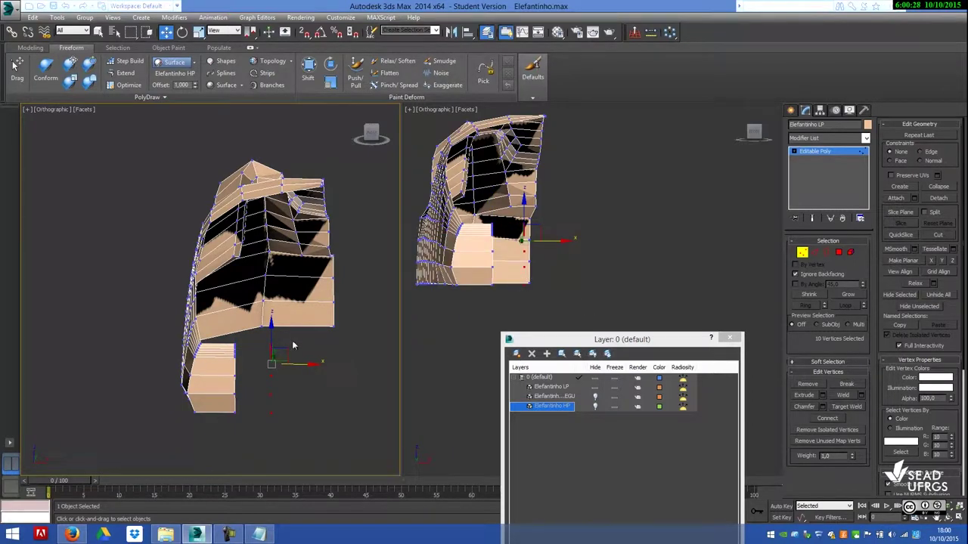
Extrude the lower block's border edges twice further to the right
{"action": "left_click_drag", "start_coordinate": [257, 423], "coordinate": [229, 347]}
{"action": "left_click", "coordinate": [815, 253]}
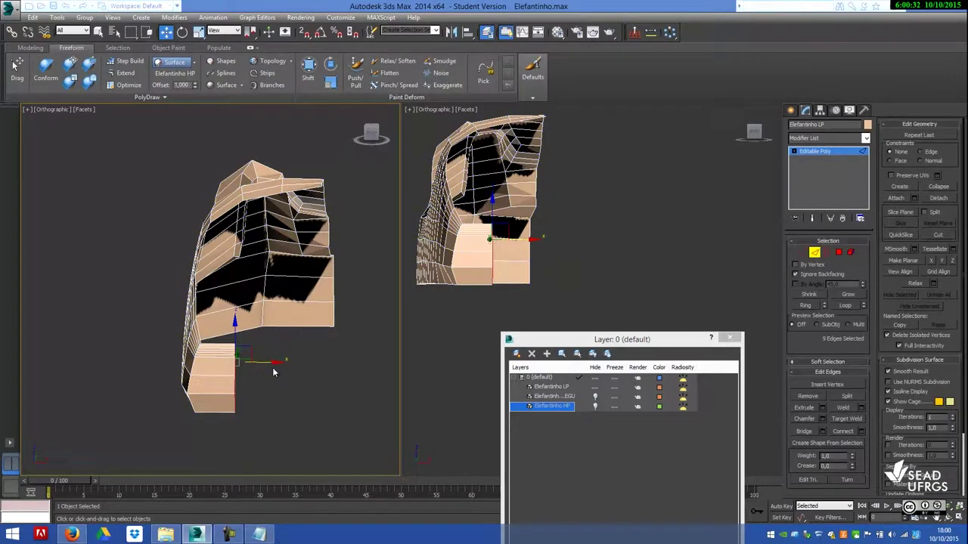
{"action": "left_click_drag", "start_coordinate": [282, 363], "coordinate": [315, 364], "text": "shift"}
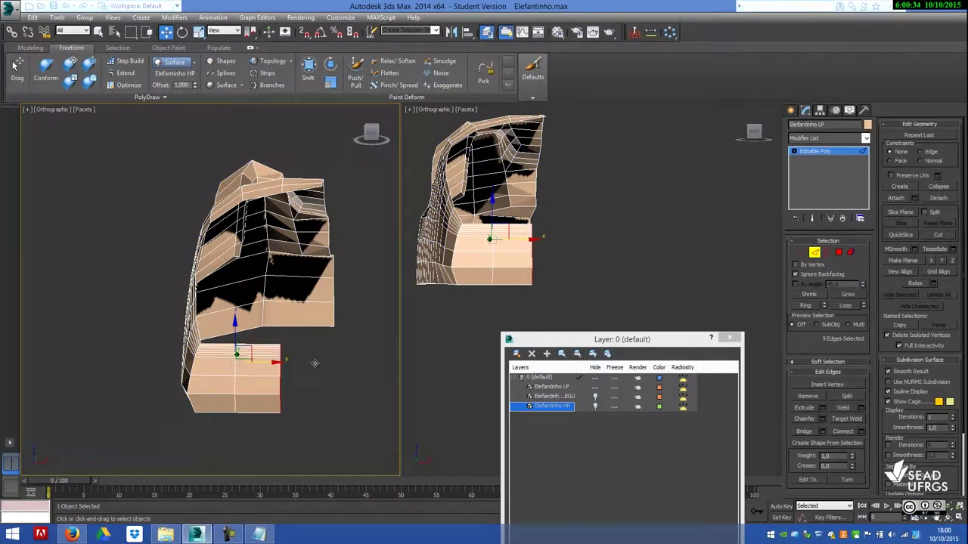
{"action": "left_click_drag", "start_coordinate": [314, 363], "coordinate": [353, 363], "text": "shift"}
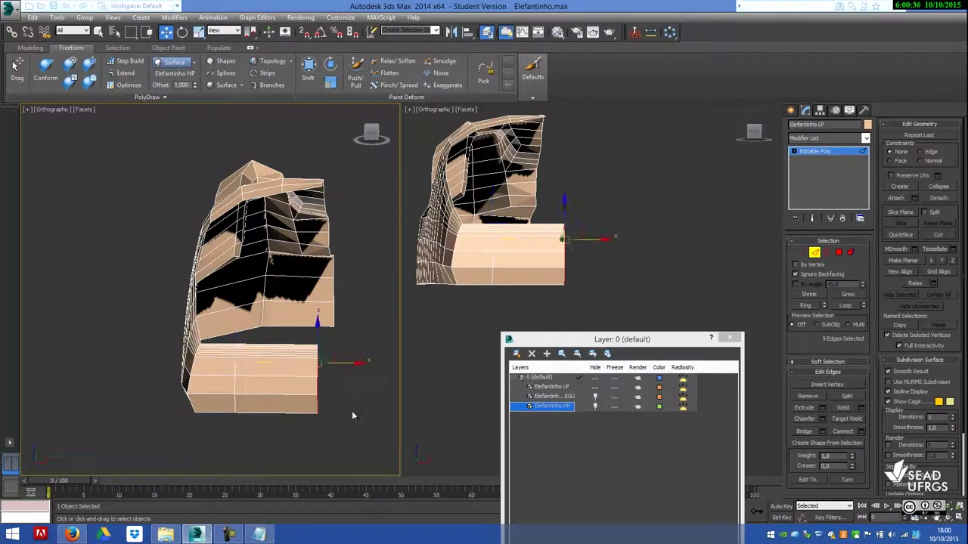
{"action": "left_click", "coordinate": [801, 253]}
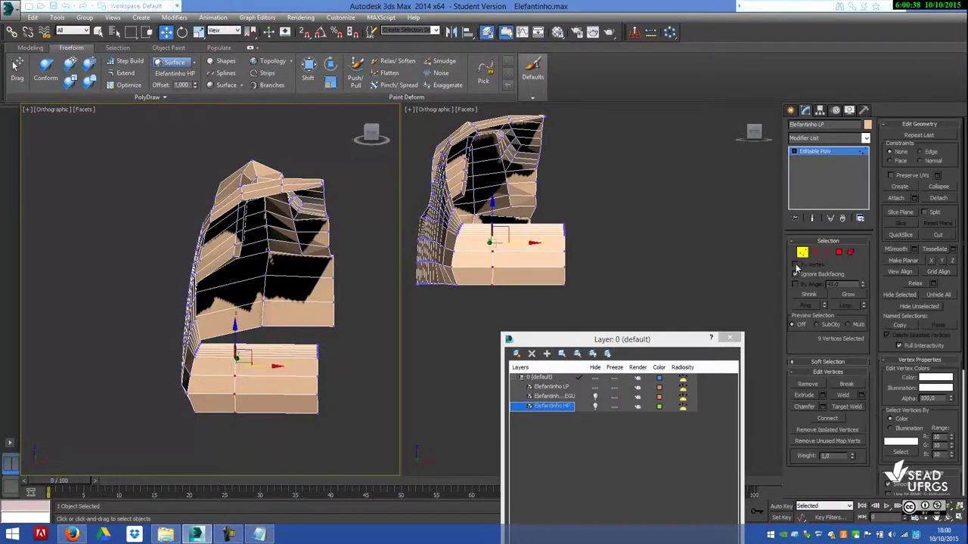
{"action": "left_click", "coordinate": [350, 358]}
{"action": "mouse_move", "coordinate": [363, 321]}
{"action": "middle_mouse_down", "text": "alt"}
{"action": "mouse_move", "coordinate": [359, 351]}
{"action": "mouse_move", "coordinate": [224, 280]}
{"action": "mouse_move", "coordinate": [243, 283]}
{"action": "middle_mouse_up", "text": "alt"}
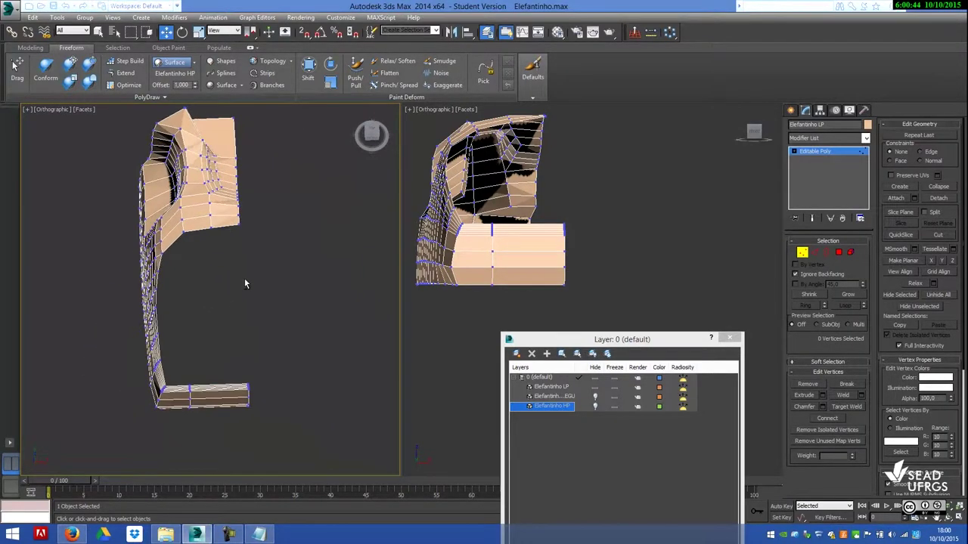
Select the lower block's front vertices and flatten them with Make Planar
{"action": "left_click_drag", "start_coordinate": [231, 113], "coordinate": [231, 113]}
{"action": "middle_click_drag", "start_coordinate": [311, 205], "coordinate": [310, 216], "text": "alt"}
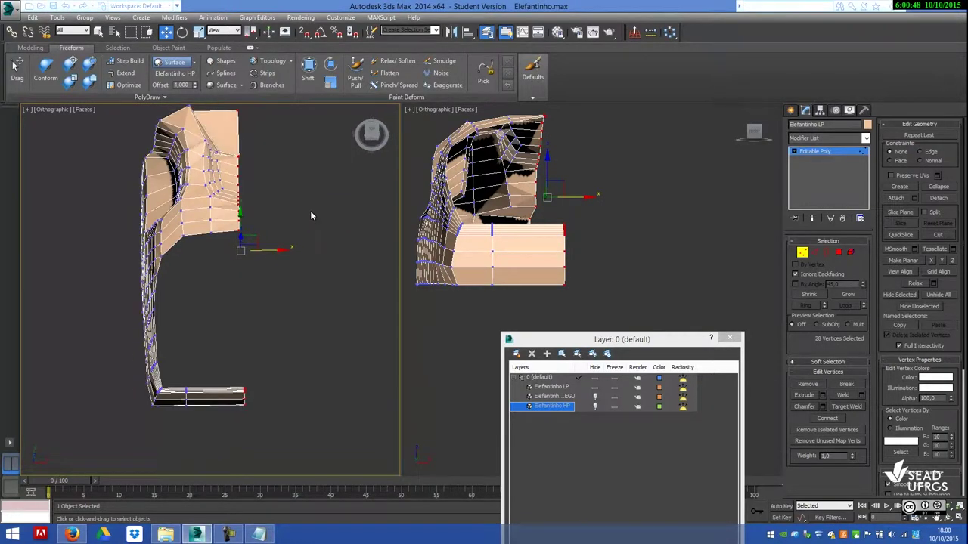
{"action": "left_click", "coordinate": [952, 263]}
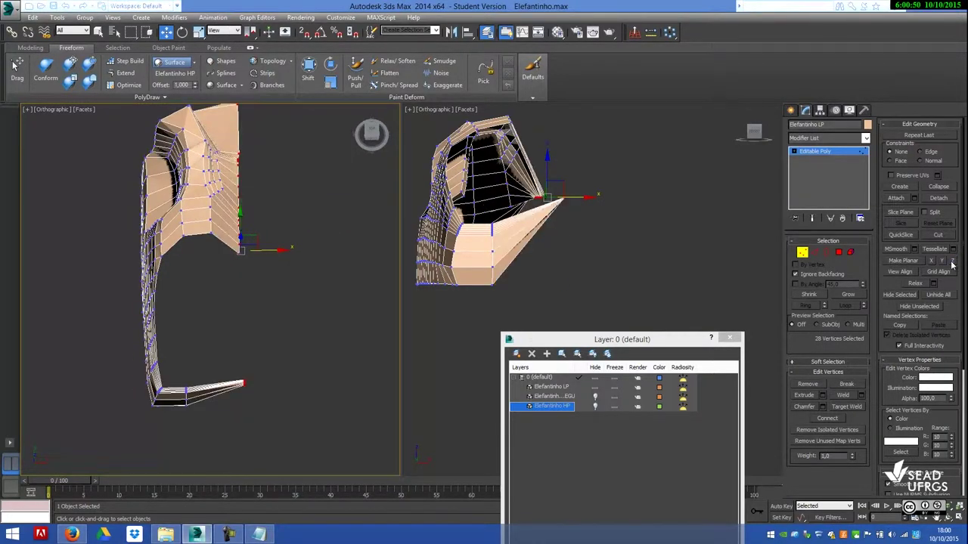
{"action": "left_click", "coordinate": [952, 263]}
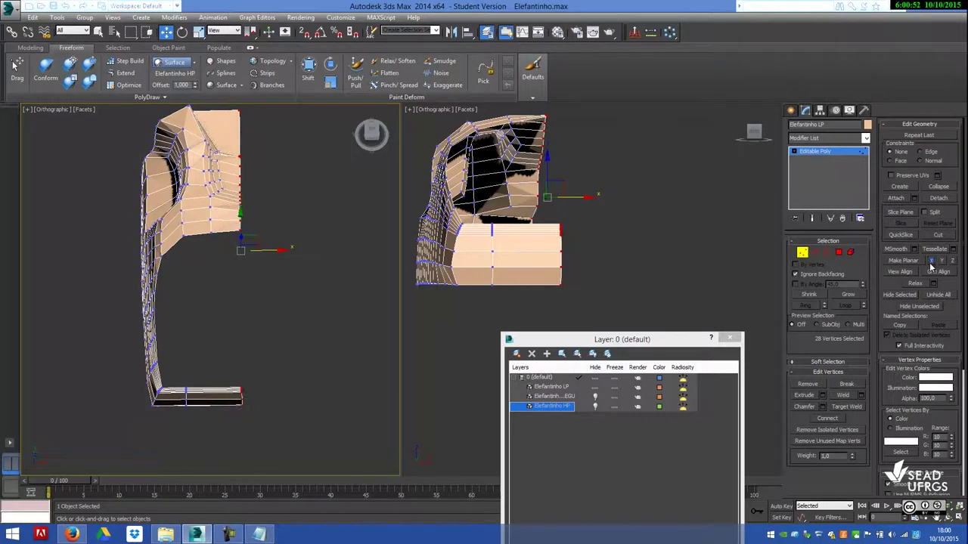
Select the bottom vertices and flatten them along X, undoing the distorted other-axis attempts
{"action": "left_click_drag", "start_coordinate": [181, 431], "coordinate": [194, 371]}
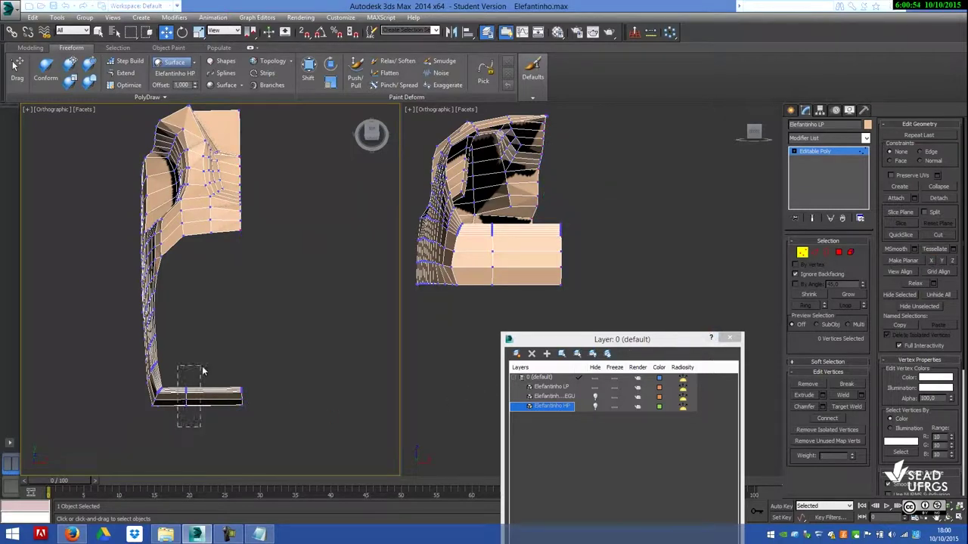
{"action": "left_click", "coordinate": [210, 232], "text": "ctrl"}
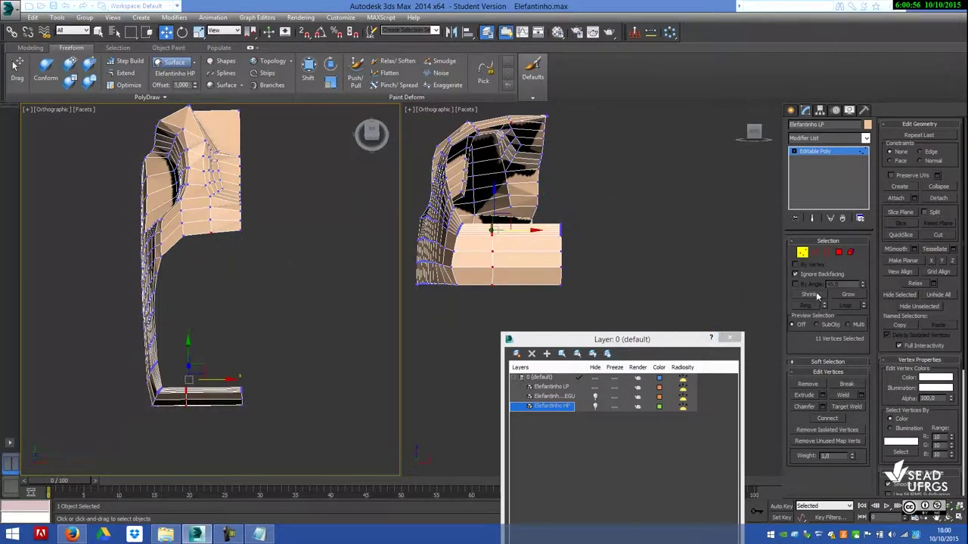
{"action": "left_click", "coordinate": [942, 262]}
{"action": "key", "text": "ctrl+z"}
{"action": "left_click", "coordinate": [952, 262]}
{"action": "key", "text": "ctrl+z"}
{"action": "left_click", "coordinate": [932, 261]}
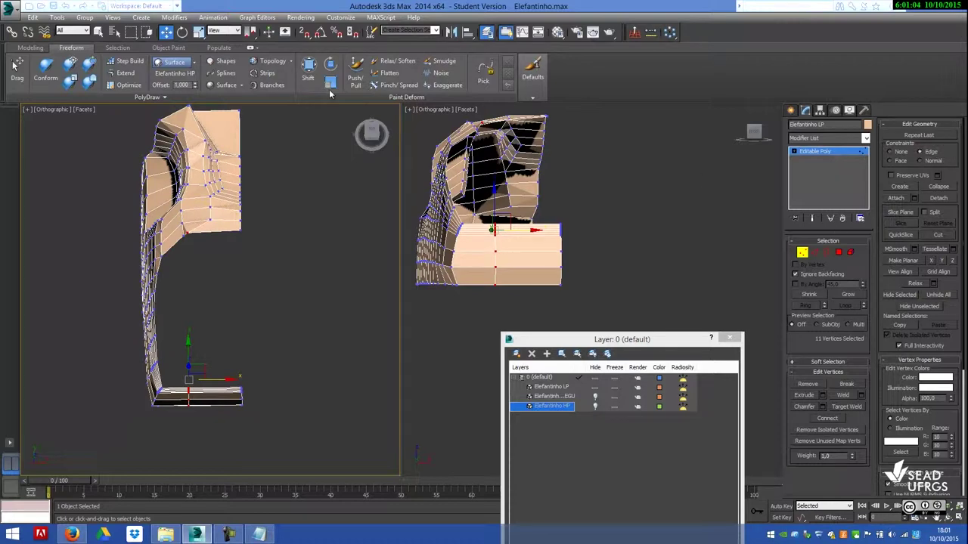
Slide the selected vertices right along X to square off the block's end
{"action": "mouse_move", "coordinate": [233, 340]}
{"action": "middle_mouse_down", "text": "alt"}
{"action": "mouse_move", "coordinate": [223, 282]}
{"action": "mouse_move", "coordinate": [221, 308]}
{"action": "middle_mouse_up", "text": "alt"}
{"action": "left_click_drag", "start_coordinate": [231, 383], "coordinate": [255, 372]}
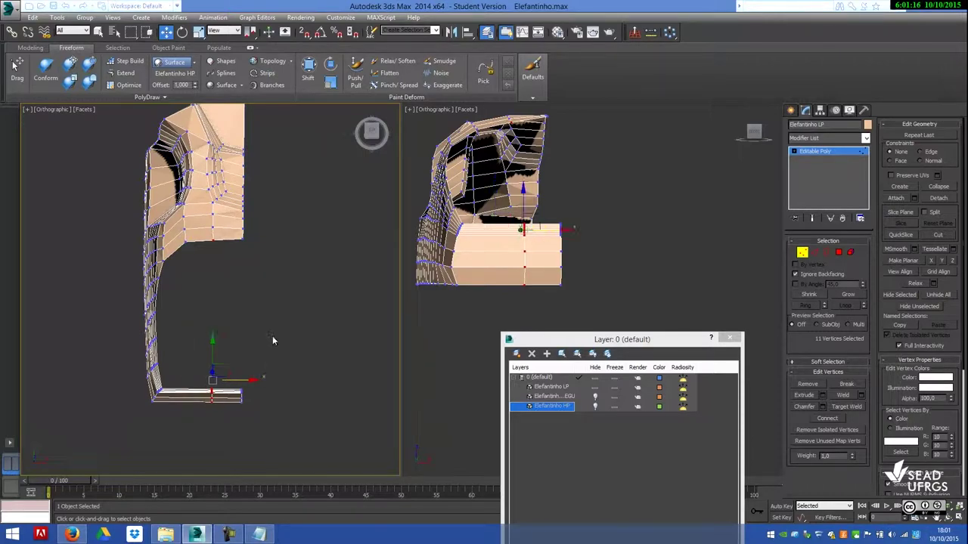
{"action": "left_click", "coordinate": [262, 341]}
{"action": "mouse_move", "coordinate": [261, 341]}
{"action": "middle_mouse_down", "text": "alt"}
{"action": "mouse_move", "coordinate": [267, 266]}
{"action": "mouse_move", "coordinate": [264, 311]}
{"action": "middle_mouse_up", "text": "alt"}
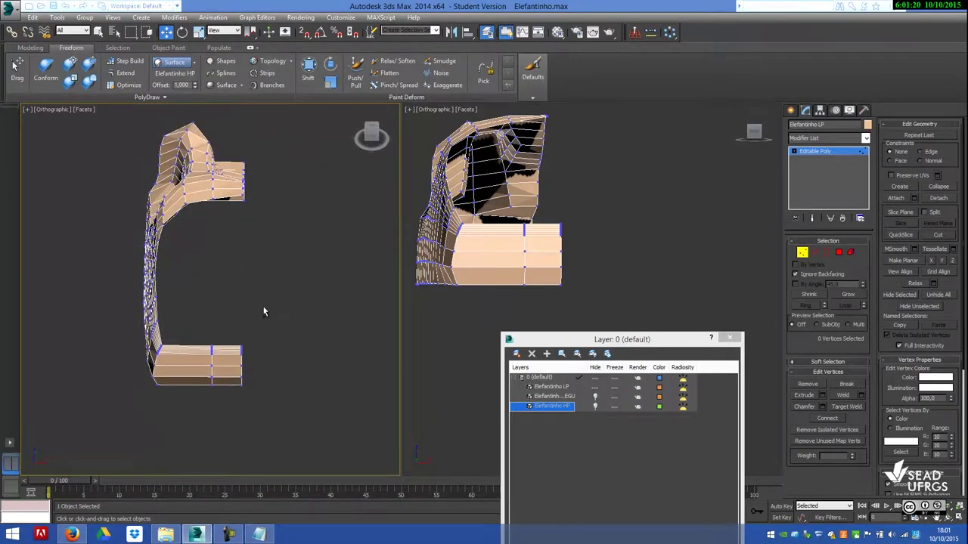
{"action": "mouse_move", "coordinate": [237, 274]}
{"action": "middle_mouse_down", "text": "alt"}
{"action": "mouse_move", "coordinate": [236, 286]}
{"action": "mouse_move", "coordinate": [210, 262]}
{"action": "middle_mouse_up", "text": "alt"}
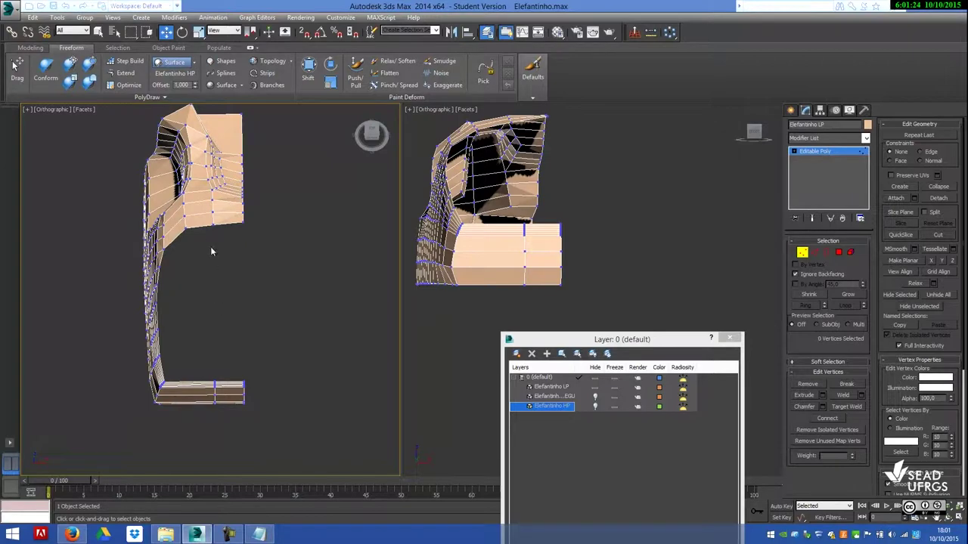
{"action": "middle_click_drag", "start_coordinate": [209, 315], "coordinate": [212, 275], "text": "alt"}
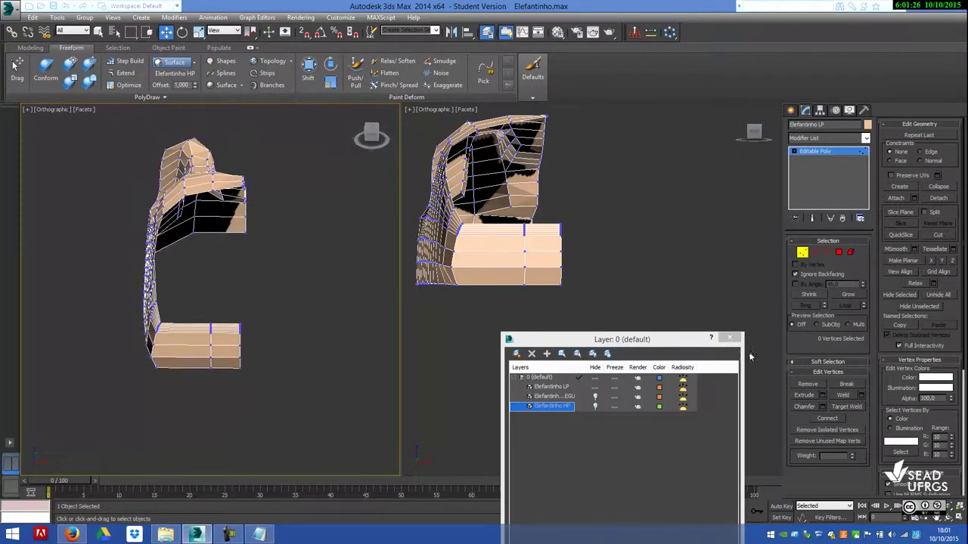
Select an edge ring across the lower block and Connect it to add a new edge loop
{"action": "left_click", "coordinate": [813, 251]}
{"action": "left_click", "coordinate": [196, 359]}
{"action": "key", "text": "q"}
{"action": "key", "text": "alt+r"}
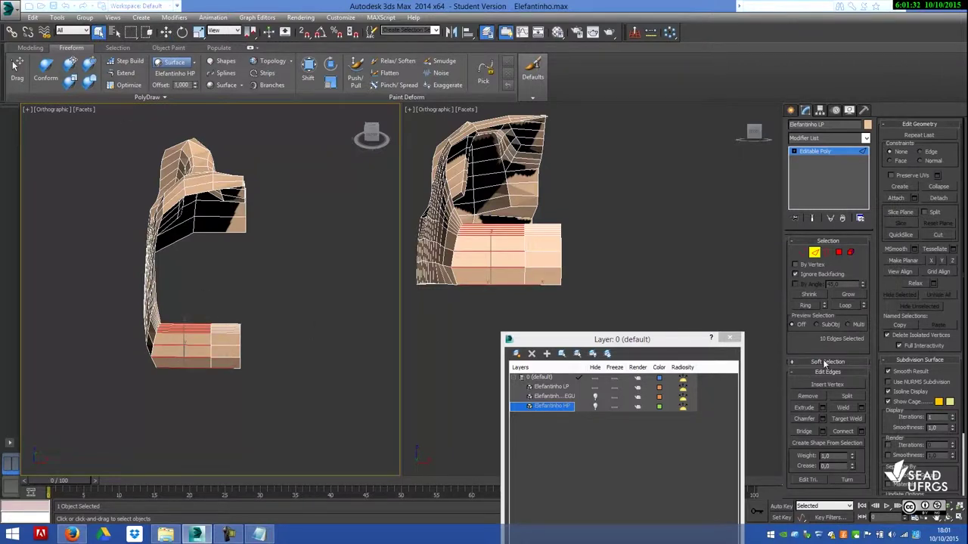
{"action": "left_click", "coordinate": [839, 432]}
{"action": "key", "text": "ctrl+z"}
{"action": "left_click", "coordinate": [860, 431]}
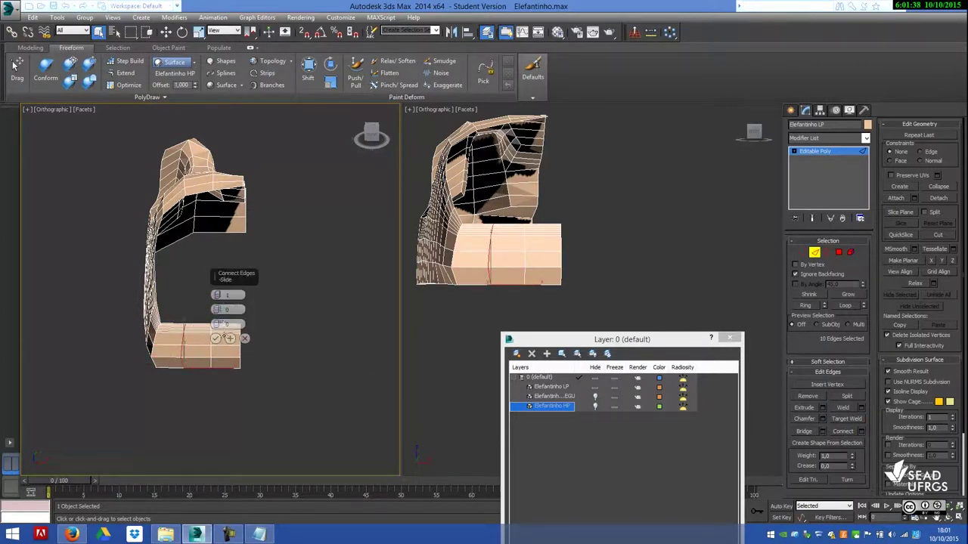
{"action": "left_click", "coordinate": [216, 338]}
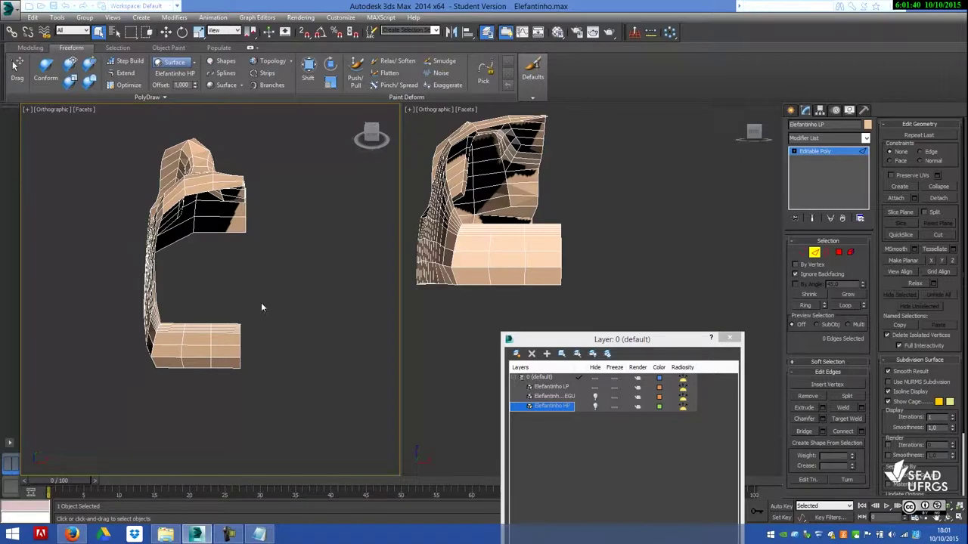
{"action": "mouse_move", "coordinate": [246, 315]}
{"action": "middle_mouse_down", "text": "alt"}
{"action": "mouse_move", "coordinate": [253, 371]}
{"action": "mouse_move", "coordinate": [246, 301]}
{"action": "mouse_move", "coordinate": [246, 350]}
{"action": "middle_mouse_up", "text": "alt"}
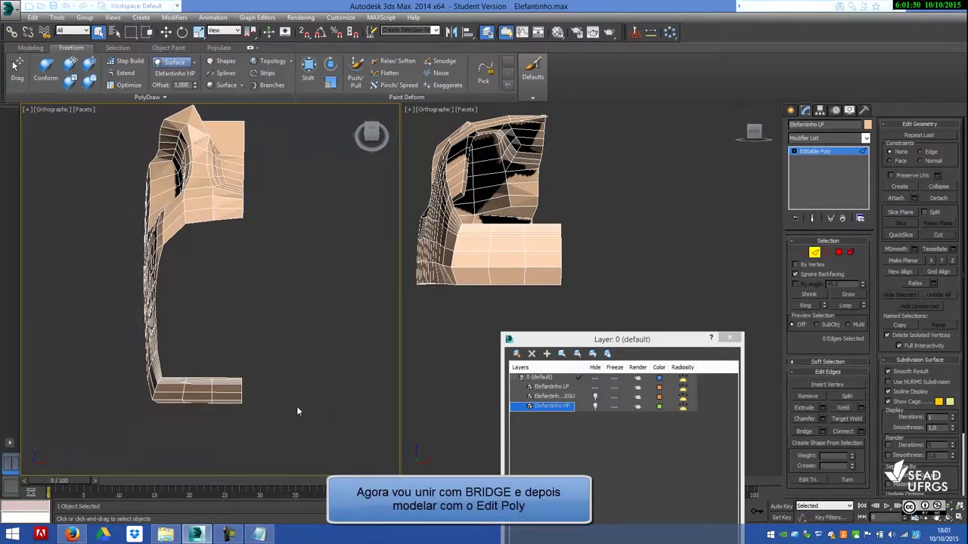
Bridge the two opposite top border edges with 6 segments to fill the gap
{"action": "left_click", "coordinate": [229, 219]}
{"action": "left_click", "coordinate": [174, 233], "text": "ctrl"}
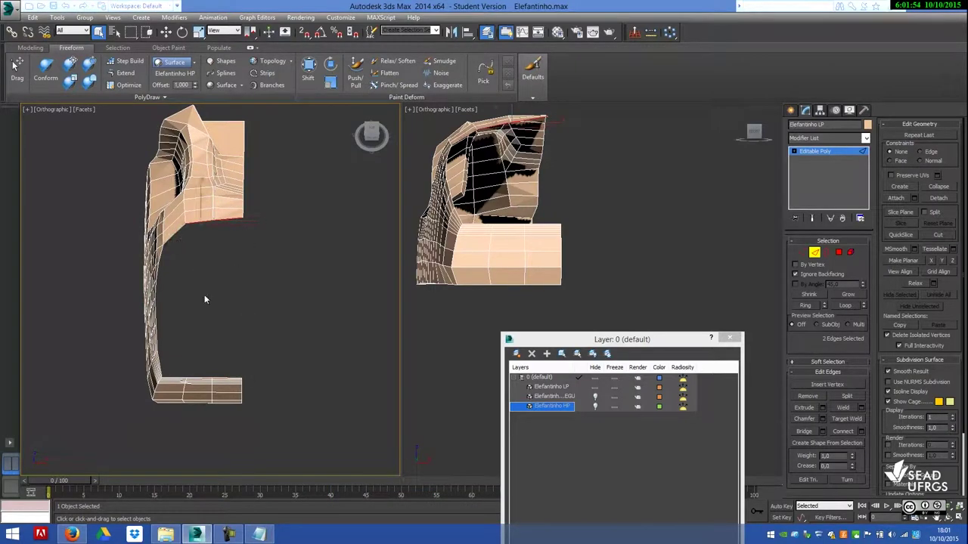
{"action": "middle_click_drag", "start_coordinate": [212, 345], "coordinate": [263, 312], "text": "alt"}
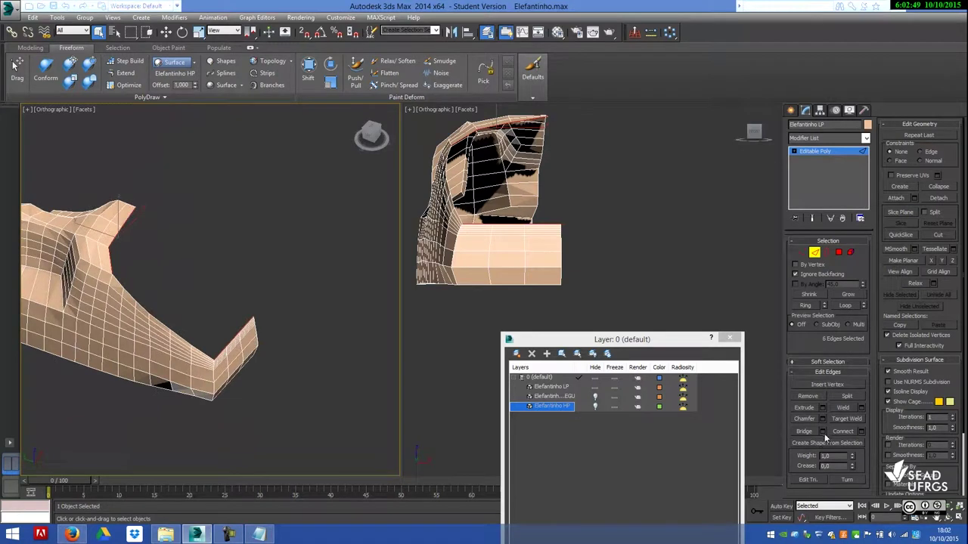
{"action": "left_click", "coordinate": [824, 432]}
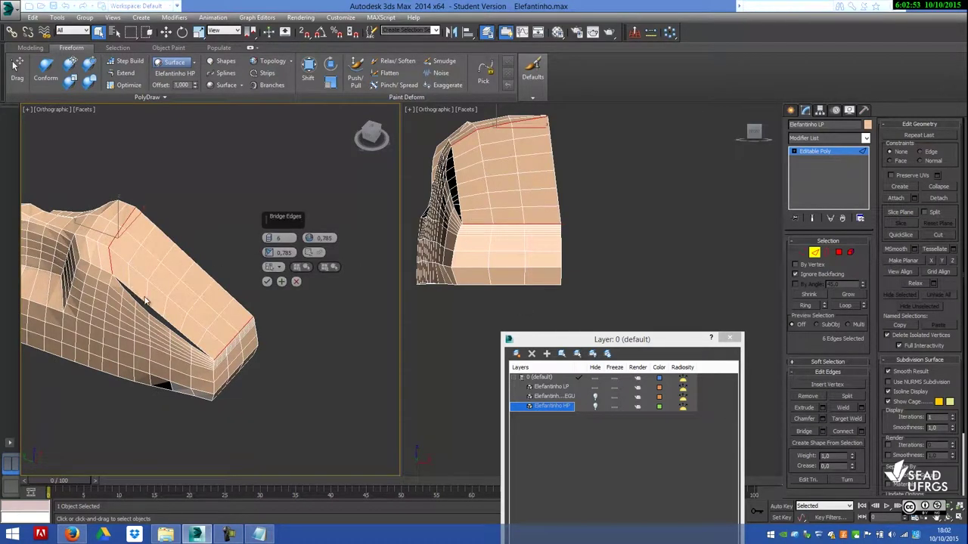
{"action": "left_click", "coordinate": [266, 282]}
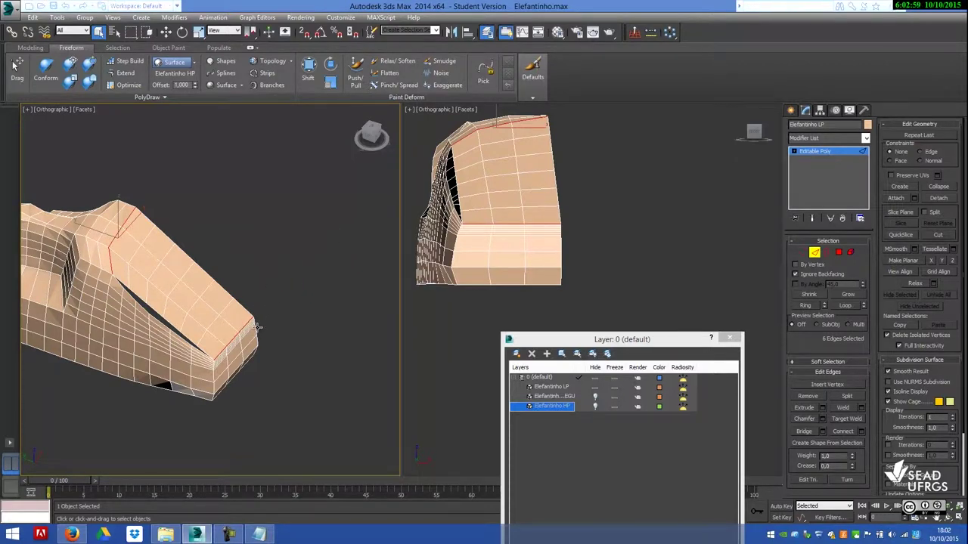
{"action": "left_click", "coordinate": [803, 252]}
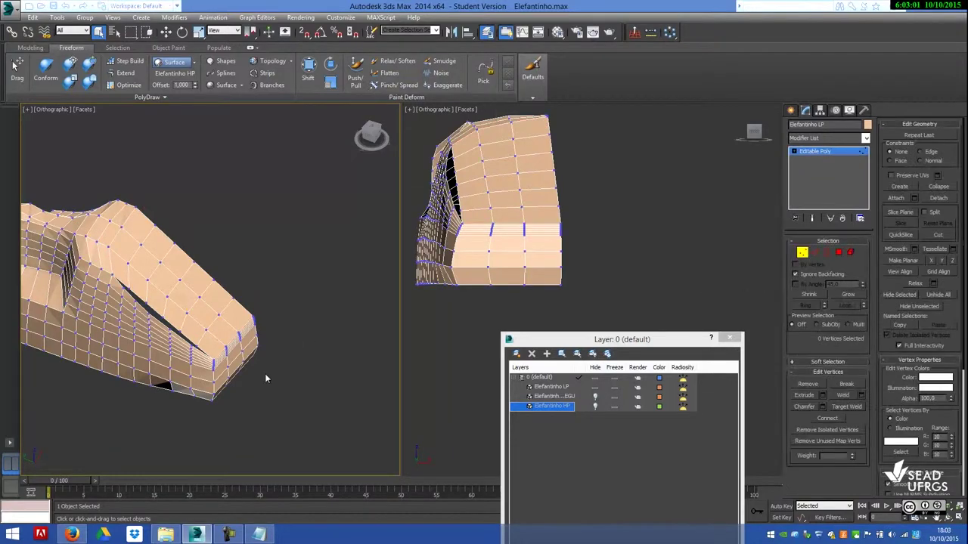
Zoom in on the seam gap in a maximized left view and select a vertex beside it
{"action": "middle_click_drag", "start_coordinate": [183, 387], "coordinate": [189, 382], "text": "alt"}
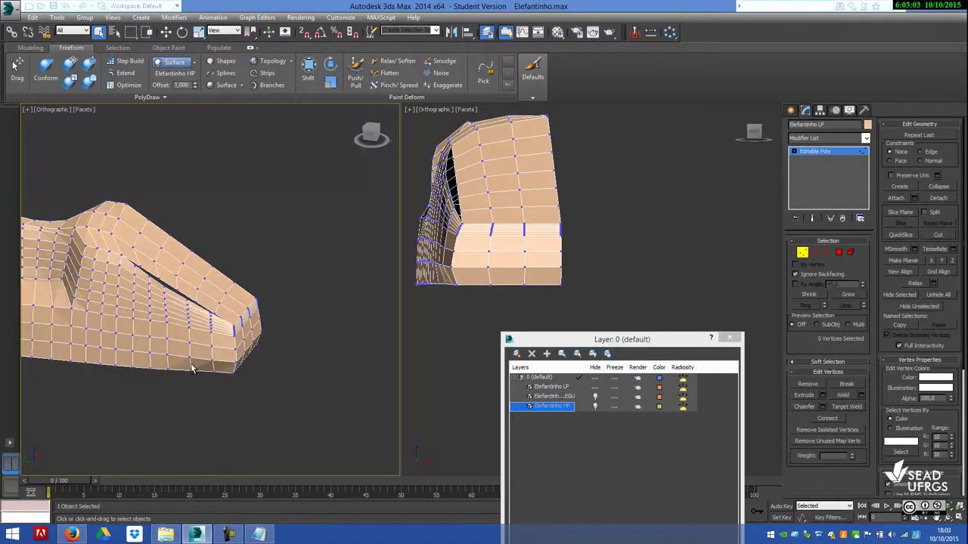
{"action": "middle_click_drag", "start_coordinate": [190, 292], "coordinate": [162, 291], "text": "alt"}
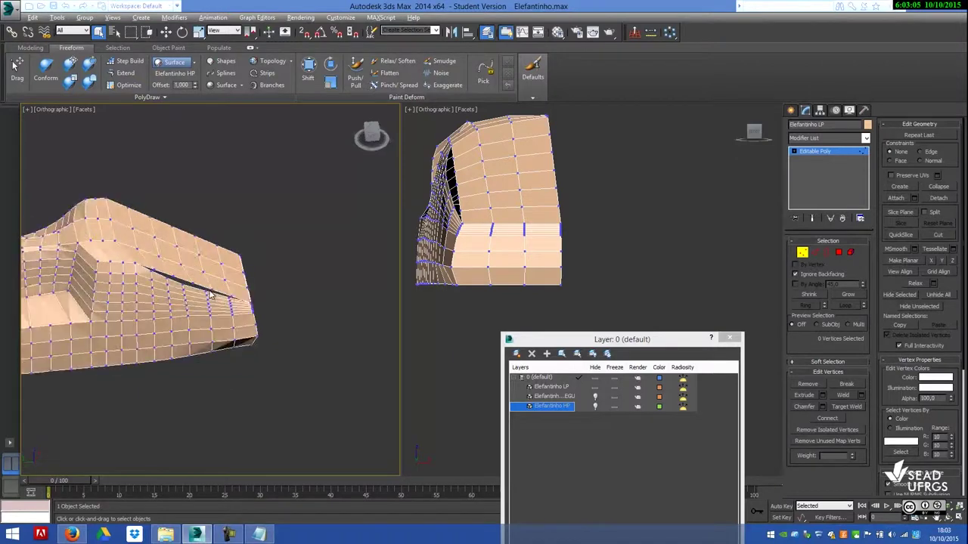
{"action": "scroll", "coordinate": [161, 289], "scroll_direction": "up", "scroll_amount": 3}
{"action": "scroll", "coordinate": [214, 283], "scroll_direction": "up", "scroll_amount": 3}
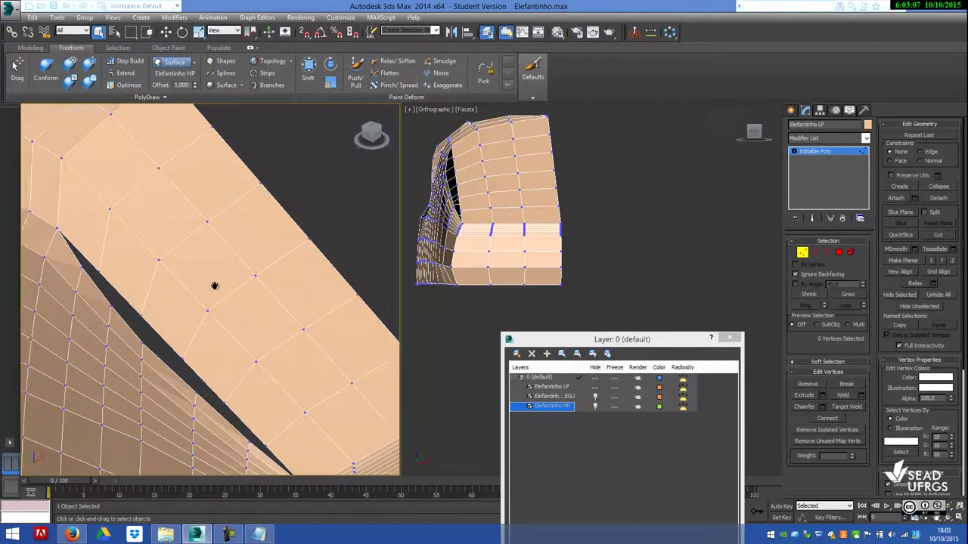
{"action": "key", "text": "alt+w"}
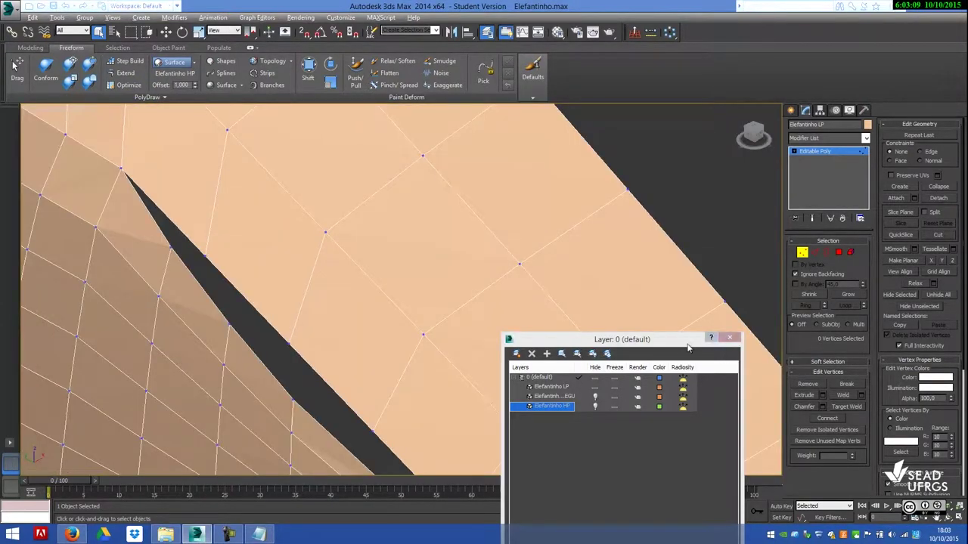
{"action": "left_click_drag", "start_coordinate": [673, 340], "coordinate": [726, 426]}
{"action": "left_click_drag", "start_coordinate": [151, 252], "coordinate": [226, 234]}
{"action": "left_click_drag", "start_coordinate": [238, 272], "coordinate": [158, 239]}
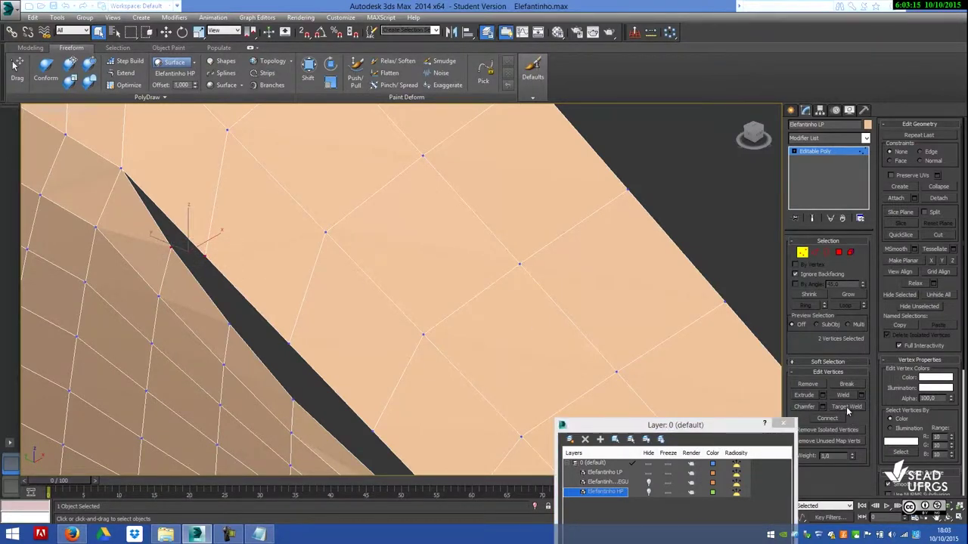
{"action": "left_click", "coordinate": [474, 219]}
{"action": "left_click", "coordinate": [204, 255]}
Target Weld the first two gap vertices onto their neighbours across the seam
{"action": "left_click", "coordinate": [847, 406]}
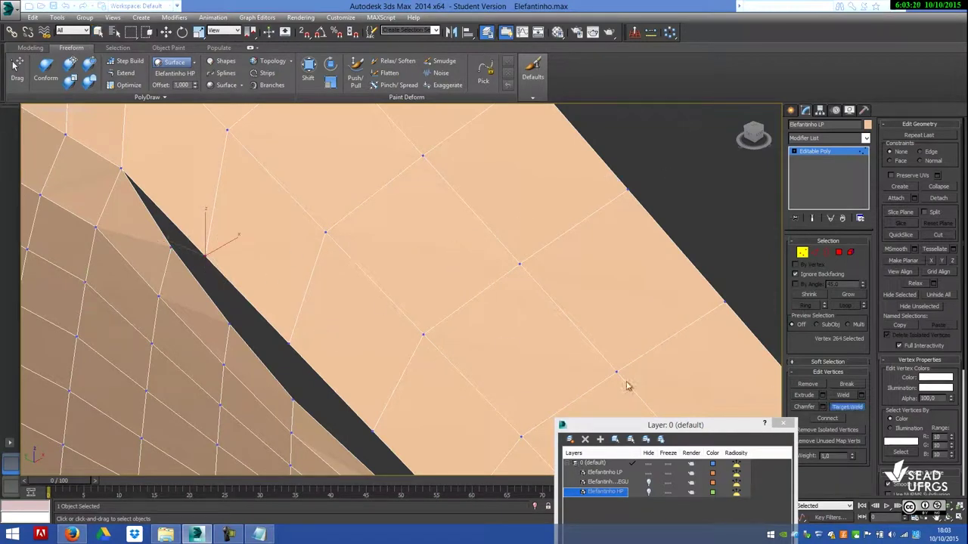
{"action": "left_click", "coordinate": [202, 256]}
{"action": "left_click", "coordinate": [171, 247]}
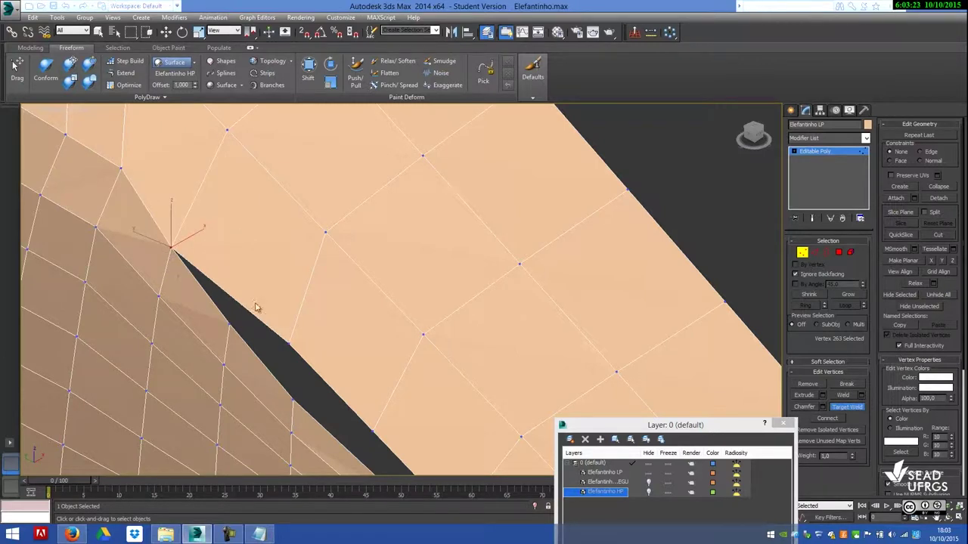
{"action": "left_click", "coordinate": [288, 341]}
{"action": "left_click", "coordinate": [226, 325]}
Weld the remaining vertices further along the seam to close the gap
{"action": "middle_click_drag", "start_coordinate": [341, 373], "coordinate": [325, 242], "text": "alt"}
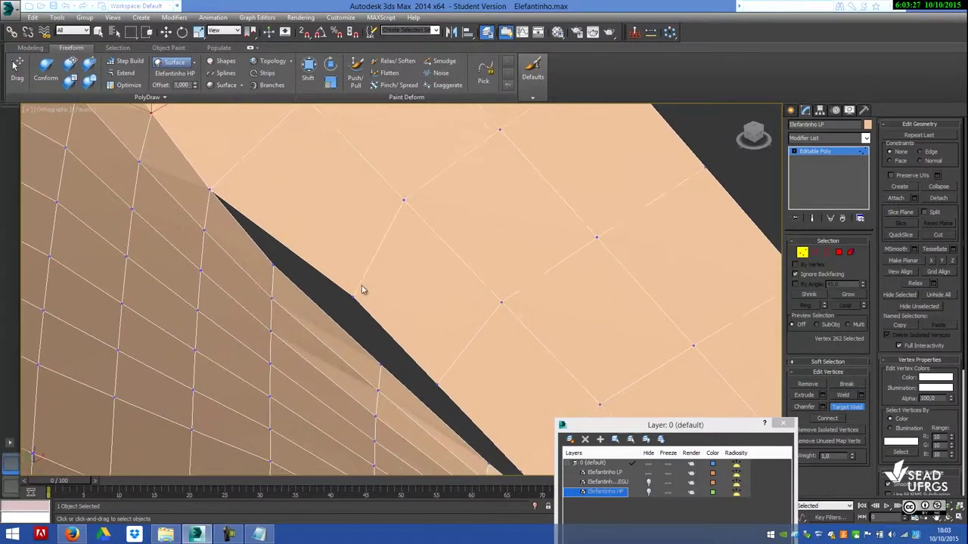
{"action": "left_click", "coordinate": [352, 297]}
{"action": "left_click", "coordinate": [273, 267]}
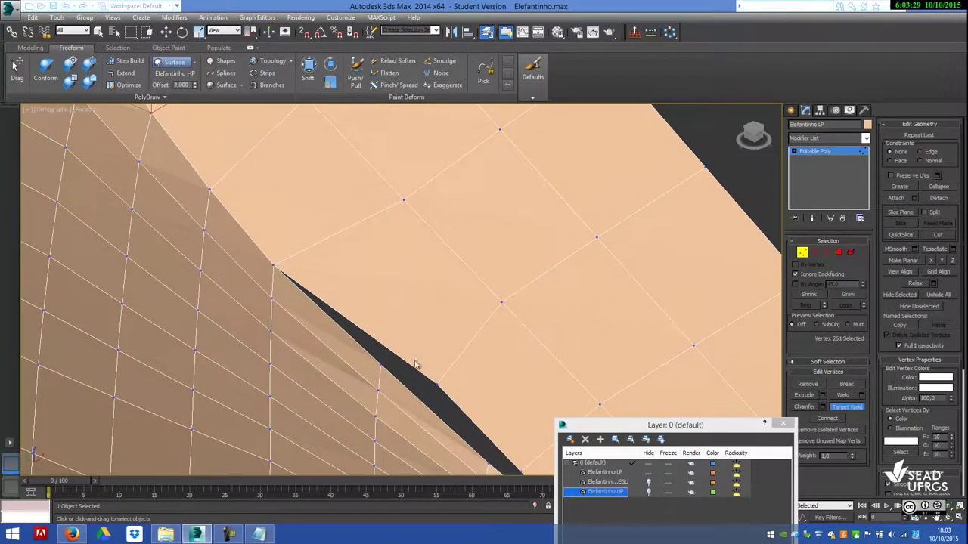
{"action": "left_click", "coordinate": [436, 385]}
{"action": "left_click", "coordinate": [380, 367]}
{"action": "scroll", "coordinate": [492, 401], "scroll_direction": "down", "scroll_amount": 3}
{"action": "scroll", "coordinate": [471, 358], "scroll_direction": "up", "scroll_amount": 2}
{"action": "scroll", "coordinate": [469, 362], "scroll_direction": "up", "scroll_amount": 2}
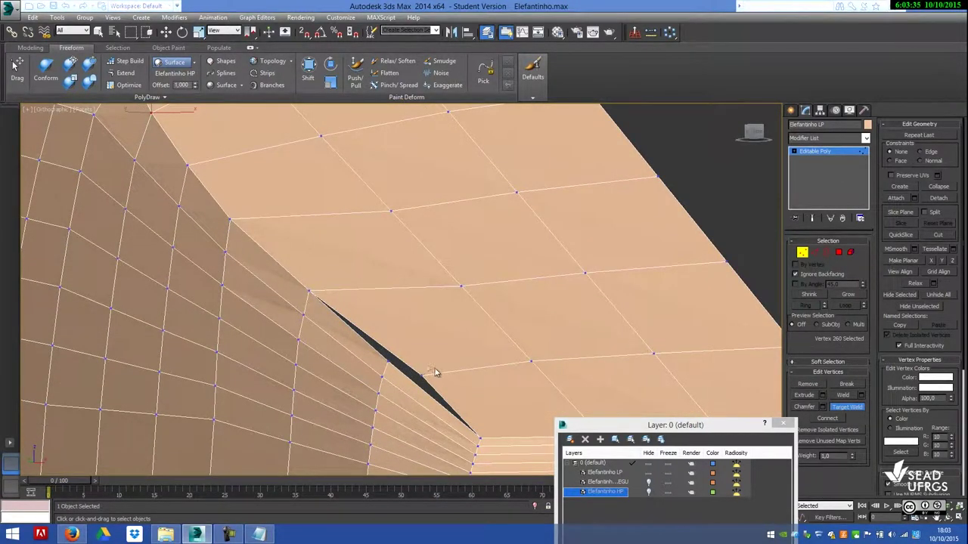
{"action": "left_click", "coordinate": [388, 363]}
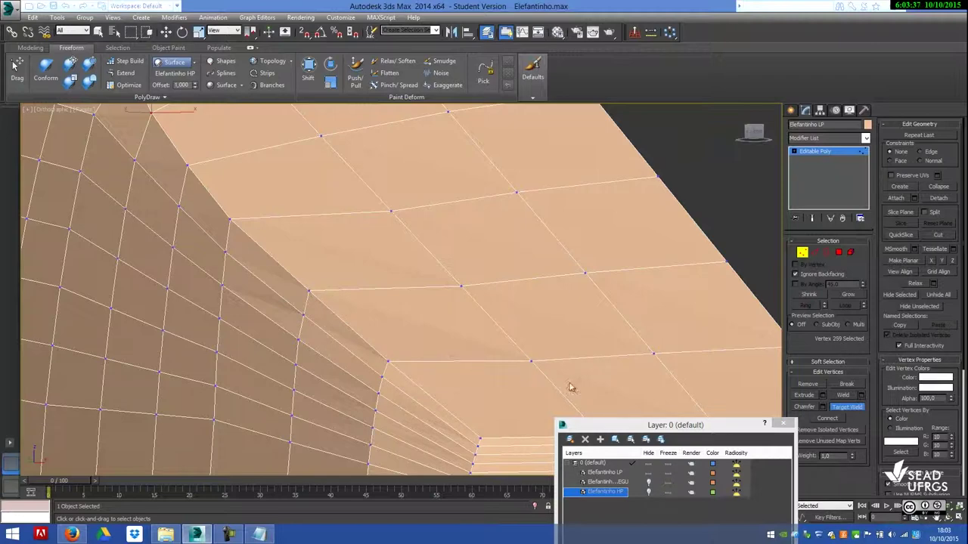
Exit Target Weld, clear the selection and orbit to check the continuous quad grid
{"action": "left_click", "coordinate": [854, 407]}
{"action": "left_click", "coordinate": [474, 340]}
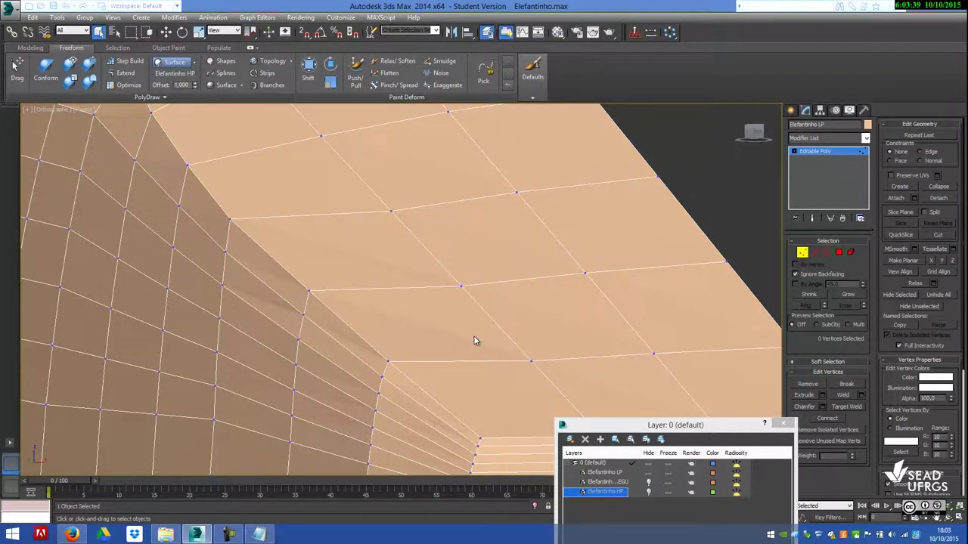
{"action": "scroll", "coordinate": [474, 340], "scroll_direction": "down", "scroll_amount": 2}
{"action": "scroll", "coordinate": [474, 341], "scroll_direction": "down", "scroll_amount": 2}
{"action": "scroll", "coordinate": [474, 340], "scroll_direction": "down", "scroll_amount": 2}
{"action": "mouse_move", "coordinate": [474, 336]}
{"action": "middle_mouse_down", "text": "alt"}
{"action": "mouse_move", "coordinate": [437, 350]}
{"action": "mouse_move", "coordinate": [529, 340]}
{"action": "mouse_move", "coordinate": [484, 368]}
{"action": "mouse_move", "coordinate": [400, 353]}
{"action": "mouse_move", "coordinate": [430, 353]}
{"action": "mouse_move", "coordinate": [422, 351]}
{"action": "middle_mouse_up", "text": "alt"}
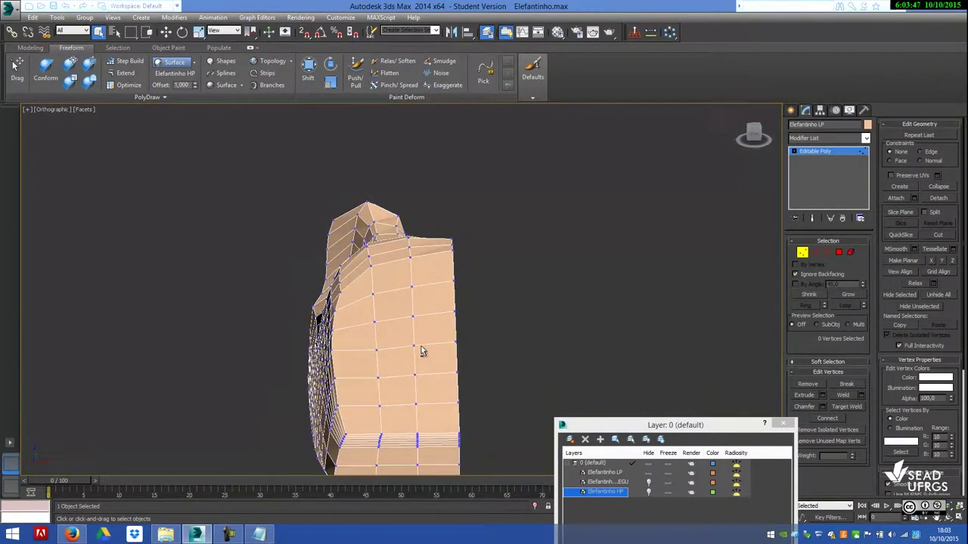
Enable Soft Selection on a ridge vertex and tune its Falloff, resetting Pinch to zero
{"action": "left_click", "coordinate": [820, 364]}
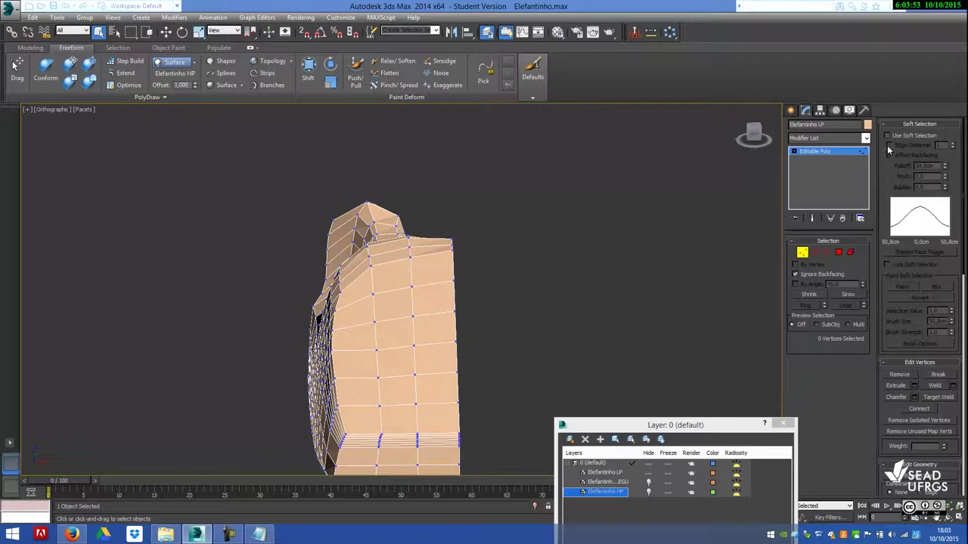
{"action": "middle_click_drag", "start_coordinate": [487, 371], "coordinate": [452, 306], "text": "alt"}
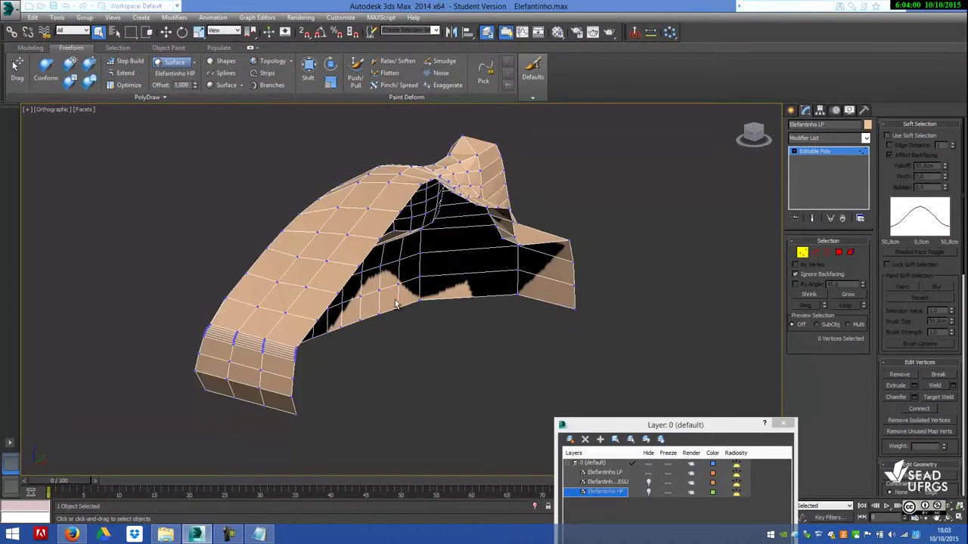
{"action": "left_click", "coordinate": [889, 136]}
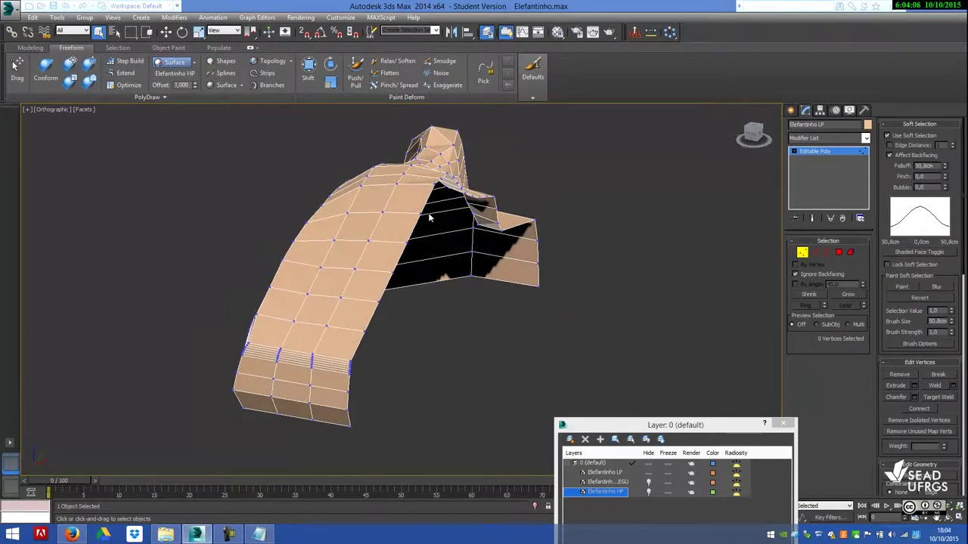
{"action": "left_click", "coordinate": [420, 214]}
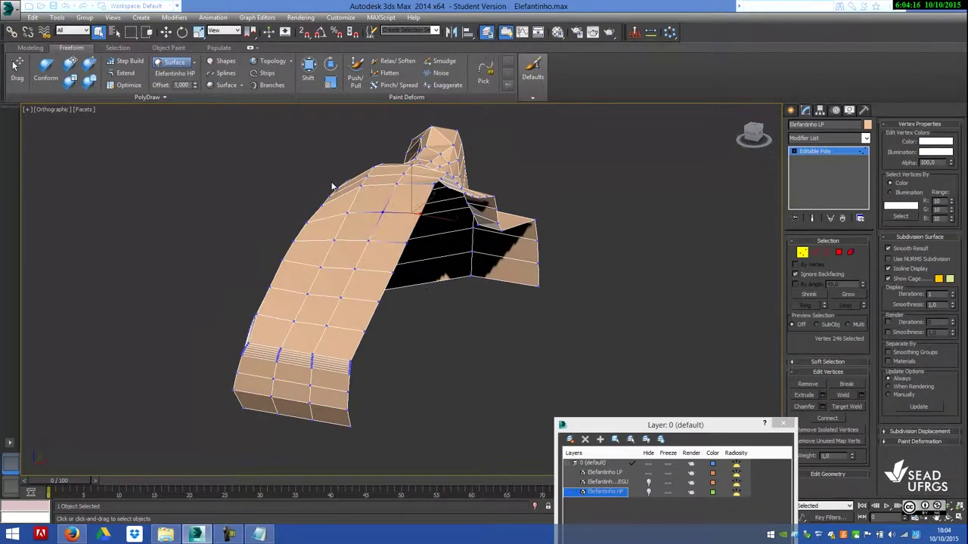
{"action": "key", "text": "w"}
{"action": "left_click_drag", "start_coordinate": [675, 424], "coordinate": [602, 430]}
{"action": "left_click", "coordinate": [827, 362]}
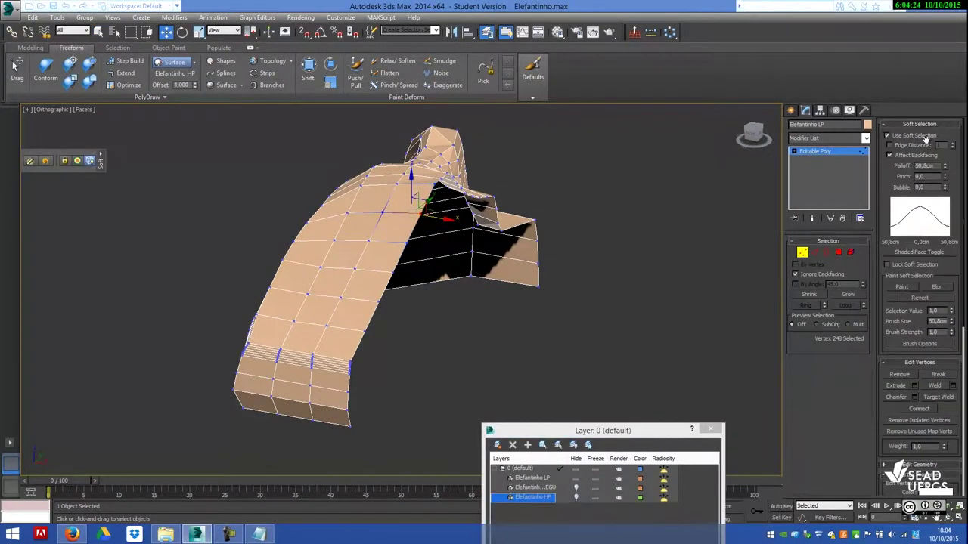
{"action": "mouse_move", "coordinate": [943, 166]}
{"action": "left_mouse_down"}
{"action": "mouse_move", "coordinate": [412, 175]}
{"action": "mouse_move", "coordinate": [408, 165]}
{"action": "left_mouse_up"}
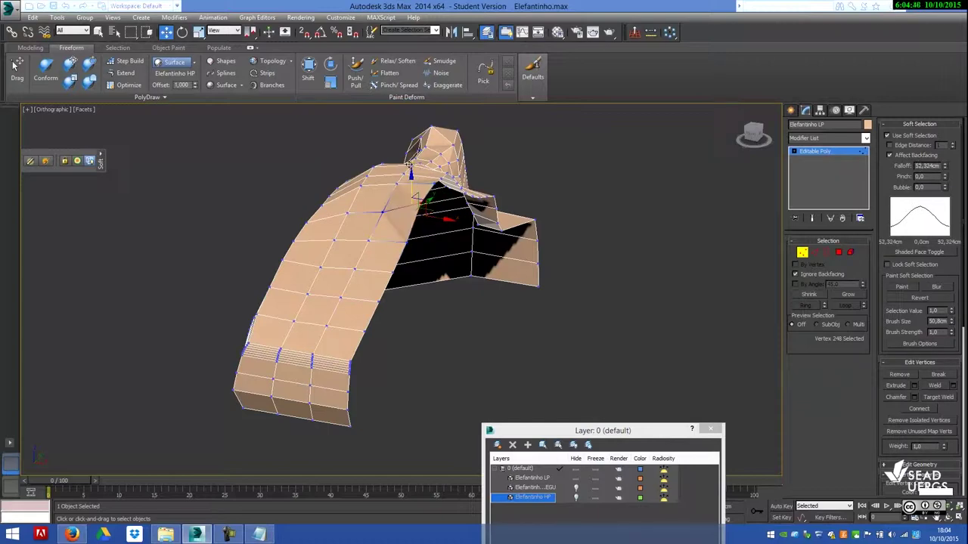
{"action": "left_click_drag", "start_coordinate": [945, 169], "coordinate": [921, 126]}
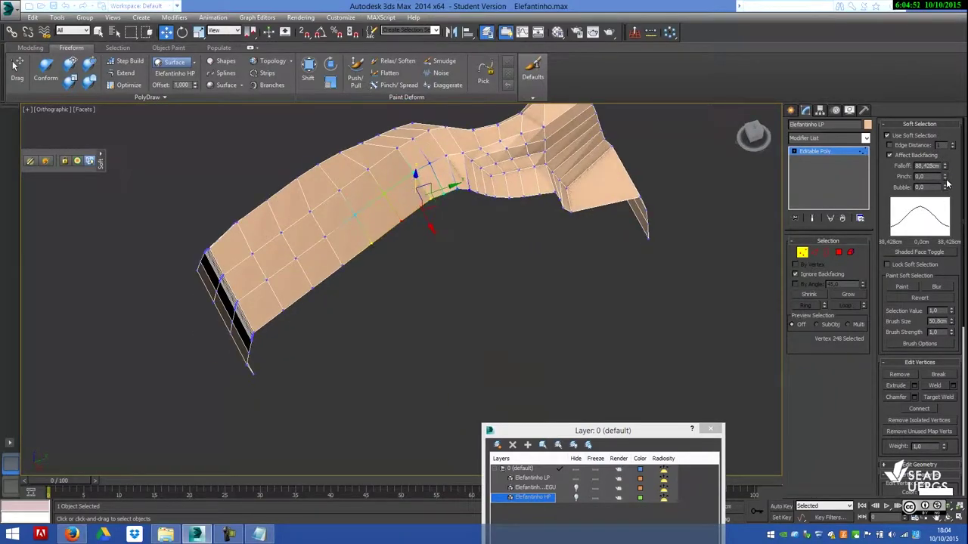
{"action": "mouse_move", "coordinate": [944, 176]}
{"action": "left_mouse_down"}
{"action": "mouse_move", "coordinate": [927, 159]}
{"action": "mouse_move", "coordinate": [942, 248]}
{"action": "left_mouse_up"}
{"action": "right_click", "coordinate": [943, 176]}
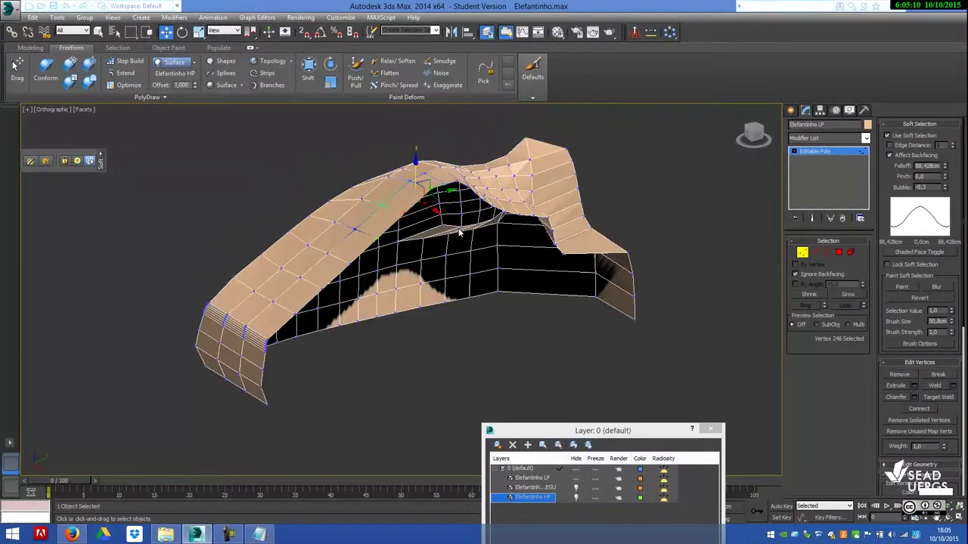
Nudge the ridge vertices with soft selection, undoing and reselecting vertex pairs along the side
{"action": "left_click_drag", "start_coordinate": [414, 189], "coordinate": [414, 163]}
{"action": "key", "text": "ctrl+z"}
{"action": "left_click", "coordinate": [405, 178], "text": "ctrl"}
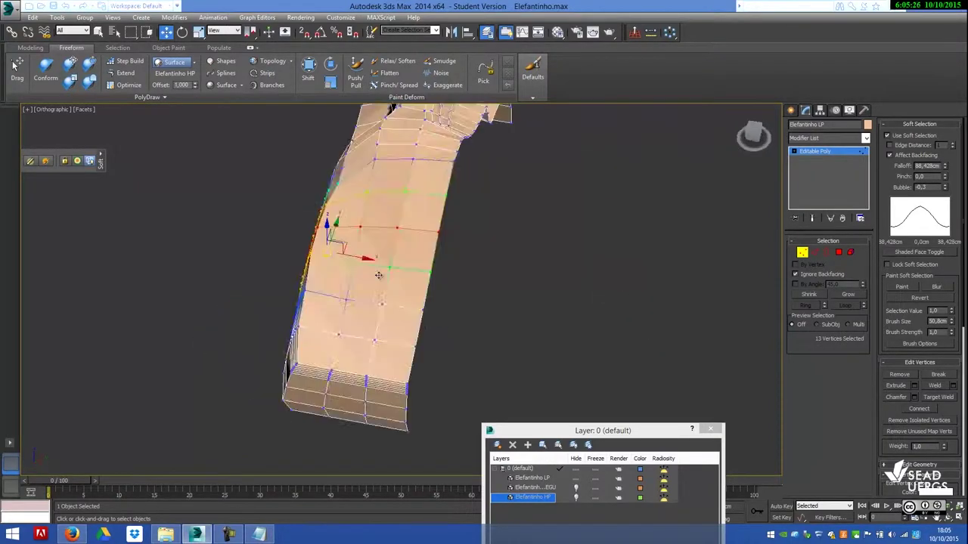
{"action": "mouse_move", "coordinate": [378, 275]}
{"action": "middle_mouse_down", "text": "alt"}
{"action": "mouse_move", "coordinate": [448, 241]}
{"action": "mouse_move", "coordinate": [404, 250]}
{"action": "middle_mouse_up", "text": "alt"}
{"action": "left_click", "coordinate": [421, 207]}
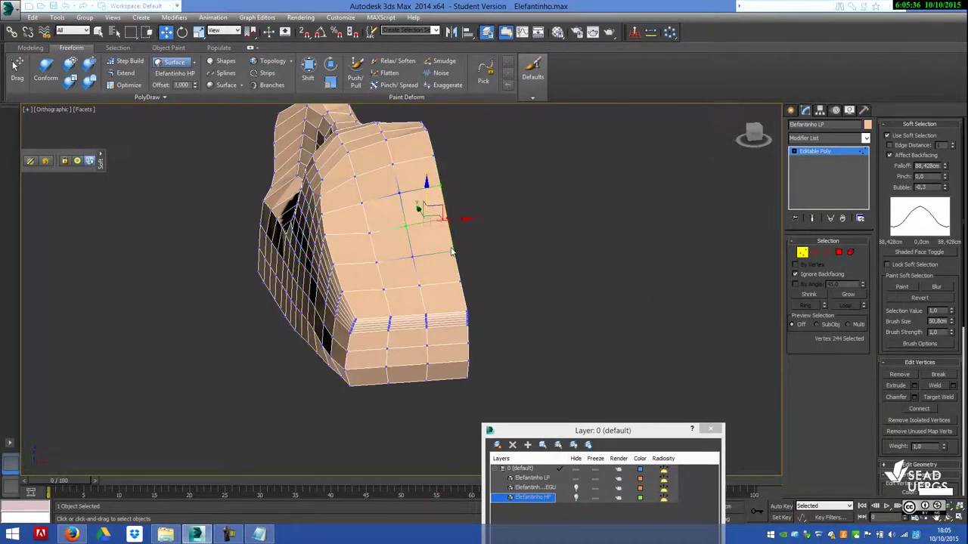
{"action": "double_click", "coordinate": [405, 226]}
{"action": "left_click", "coordinate": [405, 215]}
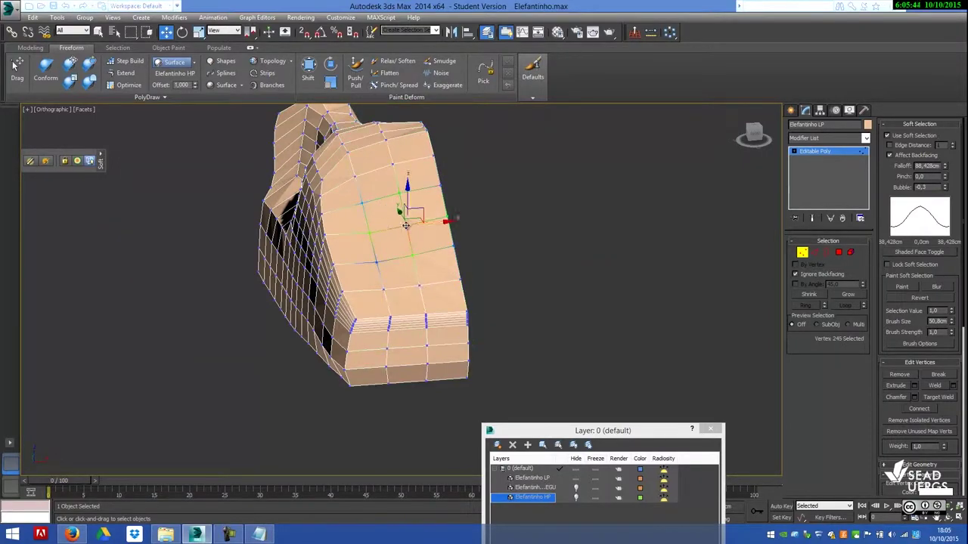
{"action": "left_click", "coordinate": [412, 250], "text": "ctrl"}
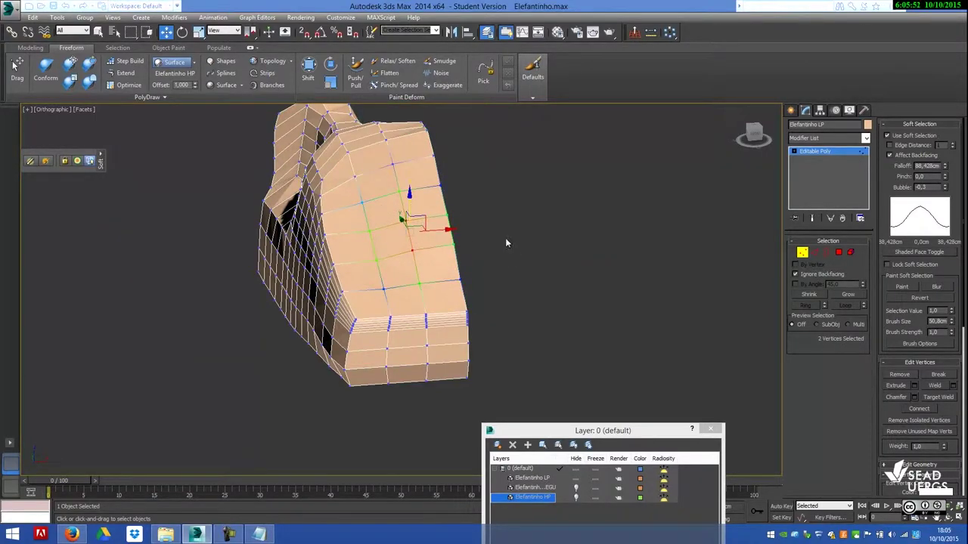
{"action": "middle_click_drag", "start_coordinate": [507, 243], "coordinate": [478, 178], "text": "alt"}
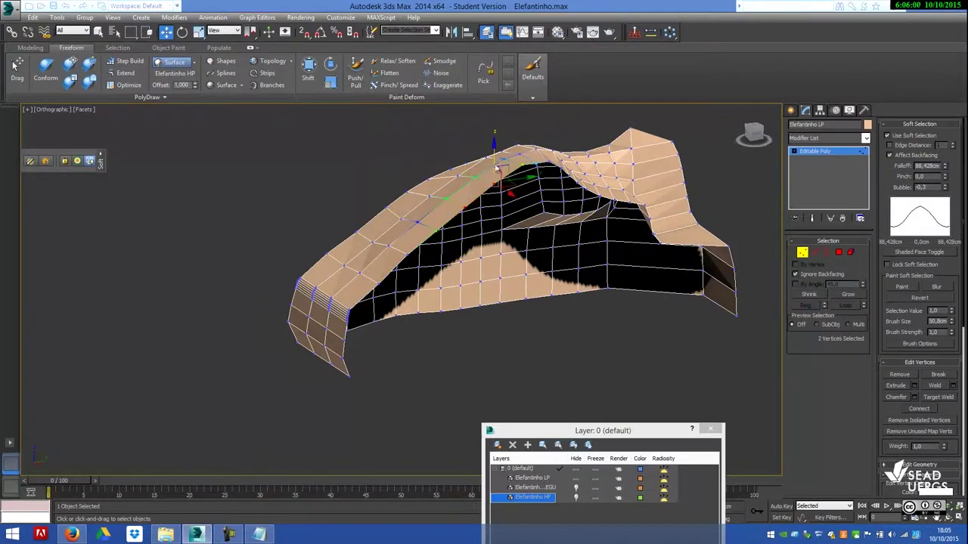
{"action": "left_click", "coordinate": [388, 227]}
{"action": "mouse_move", "coordinate": [388, 227]}
{"action": "middle_mouse_down", "text": "alt"}
{"action": "mouse_move", "coordinate": [445, 280]}
{"action": "mouse_move", "coordinate": [546, 257]}
{"action": "mouse_move", "coordinate": [470, 279]}
{"action": "mouse_move", "coordinate": [423, 250]}
{"action": "middle_mouse_up", "text": "alt"}
Select edge rings on the low-poly body and connect them with 2 new segments
{"action": "key", "text": "2"}
{"action": "key", "text": "alt+l"}
{"action": "mouse_move", "coordinate": [161, 419]}
{"action": "middle_mouse_down", "text": "alt"}
{"action": "mouse_move", "coordinate": [248, 338]}
{"action": "mouse_move", "coordinate": [153, 308]}
{"action": "middle_mouse_up", "text": "alt"}
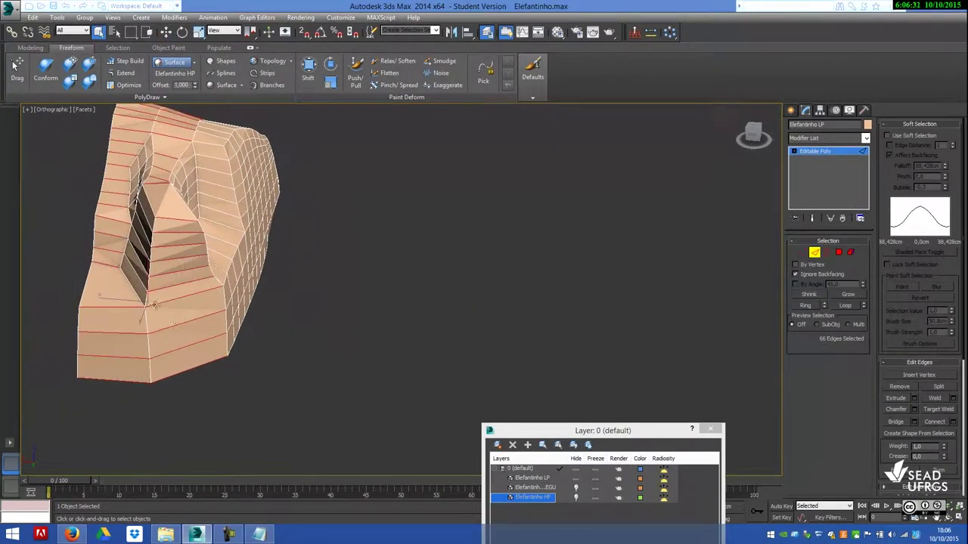
{"action": "left_click", "coordinate": [909, 127]}
{"action": "left_click", "coordinate": [861, 431]}
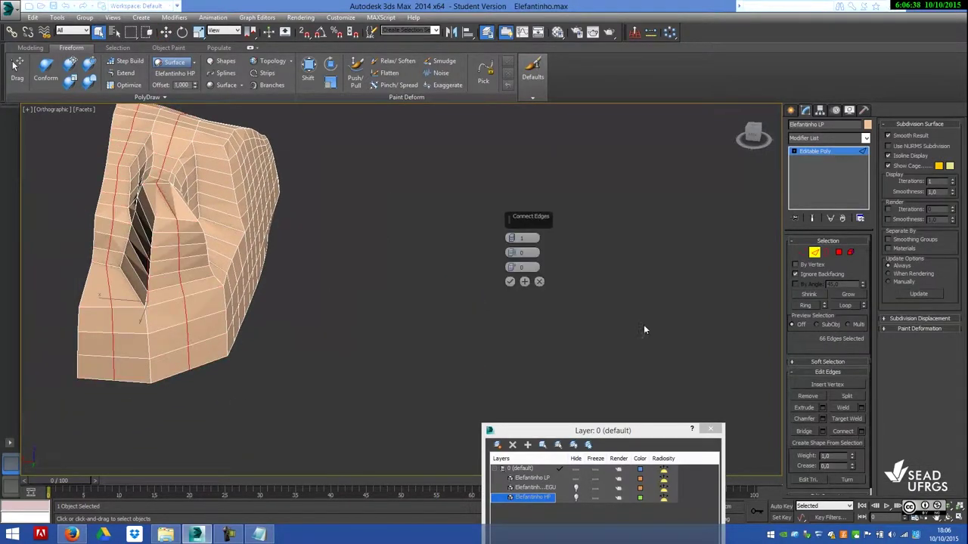
{"action": "left_click", "coordinate": [511, 281]}
Connect a second set of edge rings on the other side with 2 segments
{"action": "left_click", "coordinate": [85, 285]}
{"action": "mouse_move", "coordinate": [91, 283]}
{"action": "middle_mouse_down", "text": "alt"}
{"action": "mouse_move", "coordinate": [108, 258]}
{"action": "mouse_move", "coordinate": [151, 287]}
{"action": "middle_mouse_up", "text": "alt"}
{"action": "left_click", "coordinate": [861, 431]}
{"action": "left_click", "coordinate": [512, 281]}
{"action": "mouse_move", "coordinate": [512, 280]}
{"action": "middle_mouse_down", "text": "alt"}
{"action": "mouse_move", "coordinate": [297, 293]}
{"action": "mouse_move", "coordinate": [237, 266]}
{"action": "mouse_move", "coordinate": [329, 299]}
{"action": "middle_mouse_up", "text": "alt"}
In vertex mode, select the bottom row of vertices, then clear the selection
{"action": "key", "text": "1"}
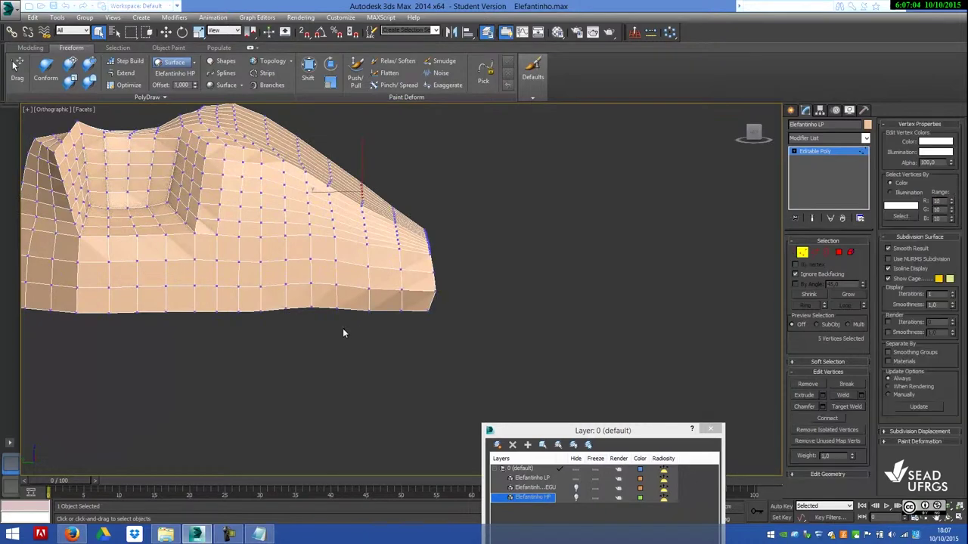
{"action": "middle_click_drag", "start_coordinate": [341, 333], "coordinate": [766, 266], "text": "alt"}
{"action": "left_click_drag", "start_coordinate": [605, 353], "coordinate": [35, 303]}
{"action": "mouse_move", "coordinate": [35, 303]}
{"action": "middle_mouse_down", "text": "alt"}
{"action": "mouse_move", "coordinate": [220, 358]}
{"action": "mouse_move", "coordinate": [150, 363]}
{"action": "middle_mouse_up", "text": "alt"}
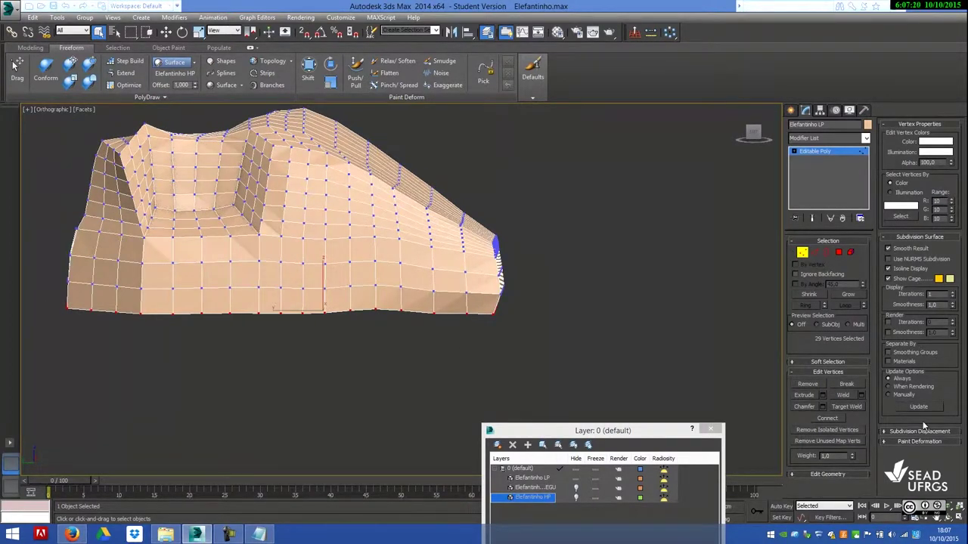
{"action": "scroll", "coordinate": [930, 296], "scroll_direction": "up", "scroll_amount": 5}
{"action": "left_click", "coordinate": [942, 262]}
Select a few side vertices and adjust Soft Selection Falloff and Bubble
{"action": "mouse_move", "coordinate": [502, 321]}
{"action": "middle_mouse_down", "text": "alt"}
{"action": "mouse_move", "coordinate": [495, 331]}
{"action": "mouse_move", "coordinate": [420, 312]}
{"action": "middle_mouse_up", "text": "alt"}
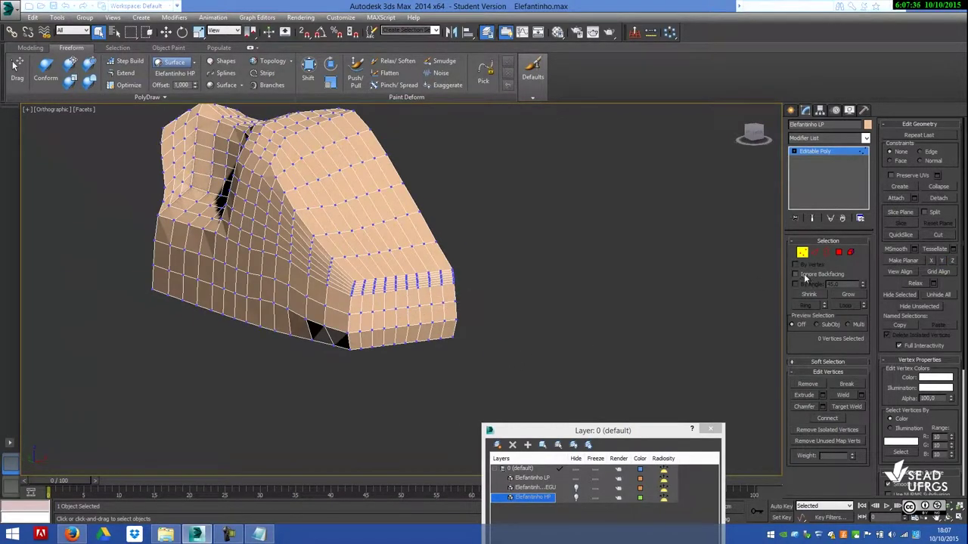
{"action": "left_click_drag", "start_coordinate": [396, 319], "coordinate": [396, 319]}
{"action": "left_click", "coordinate": [828, 362]}
{"action": "left_click_drag", "start_coordinate": [939, 189], "coordinate": [944, 160]}
{"action": "mouse_move", "coordinate": [484, 318]}
{"action": "middle_mouse_down", "text": "alt"}
{"action": "mouse_move", "coordinate": [529, 316]}
{"action": "mouse_move", "coordinate": [467, 324]}
{"action": "middle_mouse_up", "text": "alt"}
Move the soft-selected side vertices to reshape the lower front end, then pick an edge
{"action": "key", "text": "w"}
{"action": "left_click_drag", "start_coordinate": [356, 316], "coordinate": [405, 271], "text": "alt"}
{"action": "left_click_drag", "start_coordinate": [348, 313], "coordinate": [410, 328], "text": "ctrl"}
{"action": "mouse_move", "coordinate": [410, 327]}
{"action": "middle_mouse_down", "text": "alt"}
{"action": "mouse_move", "coordinate": [519, 317]}
{"action": "mouse_move", "coordinate": [415, 328]}
{"action": "middle_mouse_up", "text": "alt"}
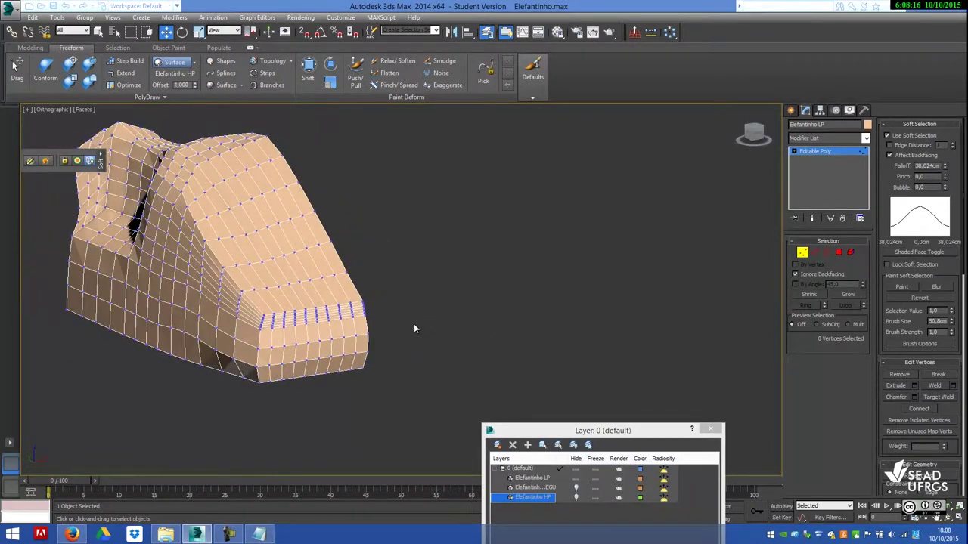
{"action": "key", "text": "2"}
{"action": "left_click", "coordinate": [255, 309]}
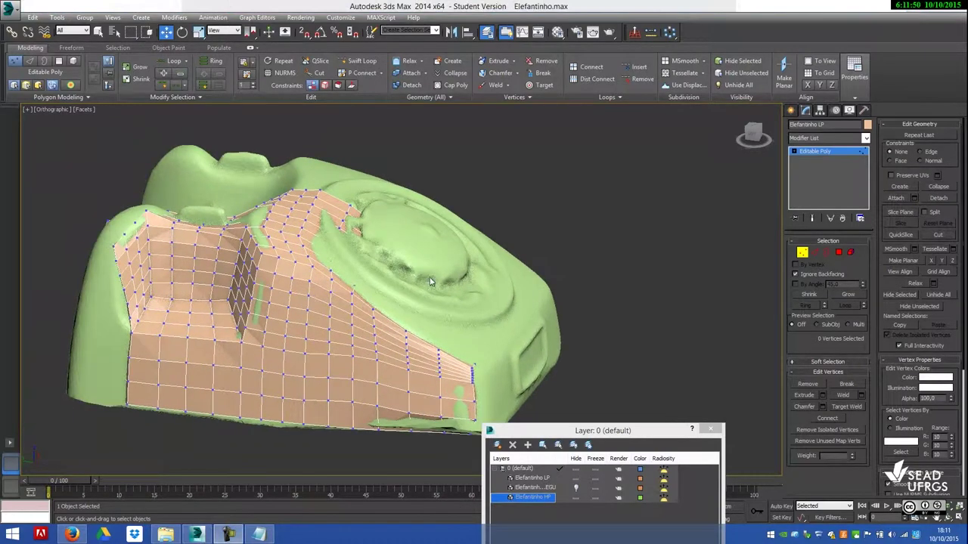
Select the vertex column along the inner crease and shift it to follow the high-poly groove
{"action": "left_click", "coordinate": [63, 48]}
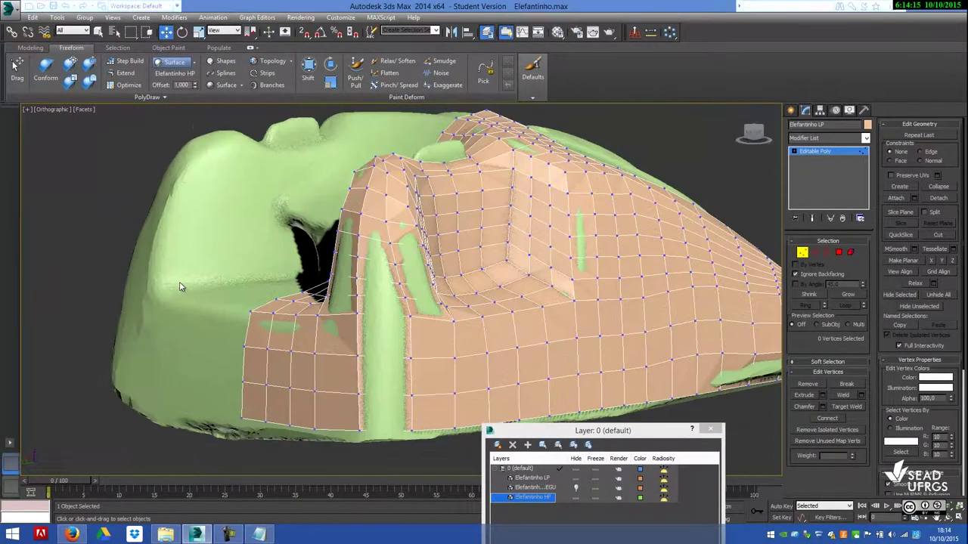
{"action": "left_click_drag", "start_coordinate": [387, 238], "coordinate": [409, 460]}
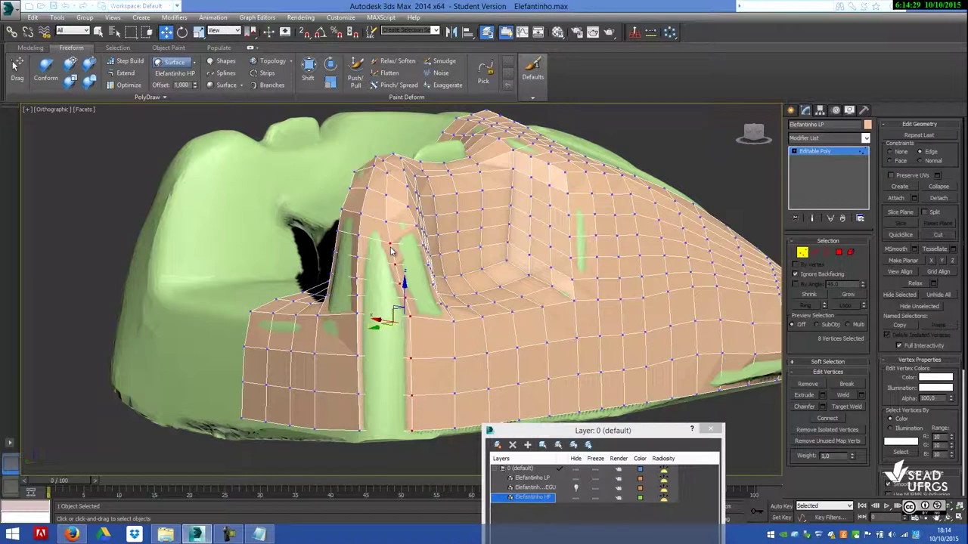
{"action": "key", "text": "ctrl+z"}
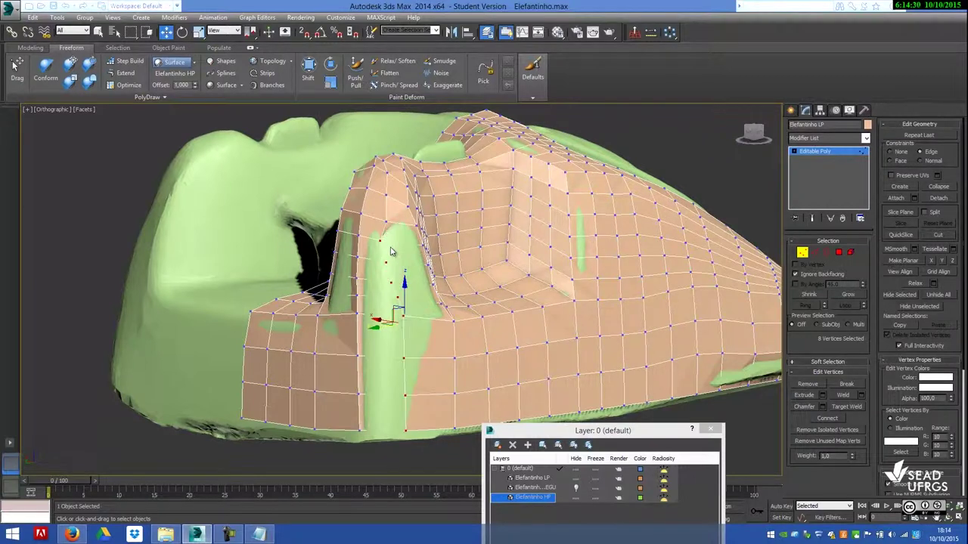
{"action": "key", "text": "ctrl+z"}
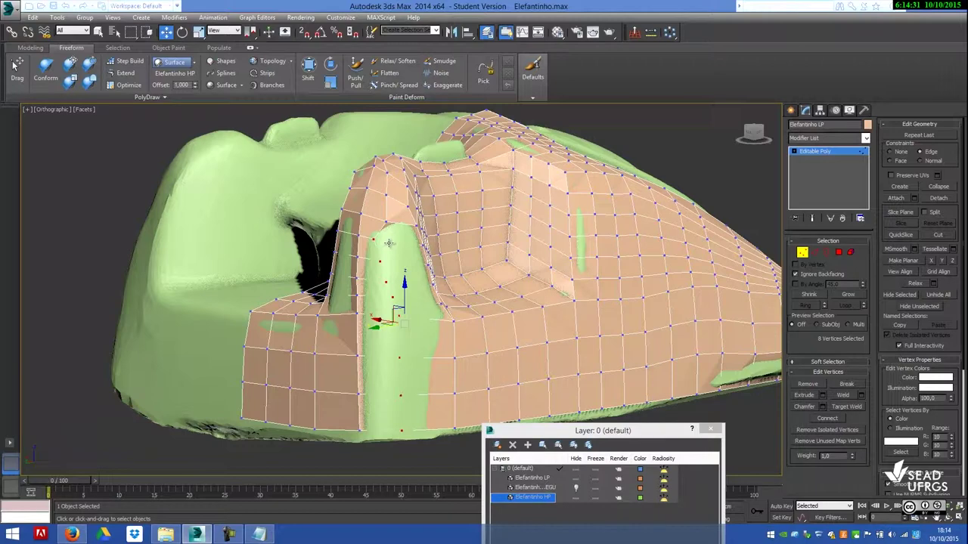
{"action": "key", "text": "ctrl+z"}
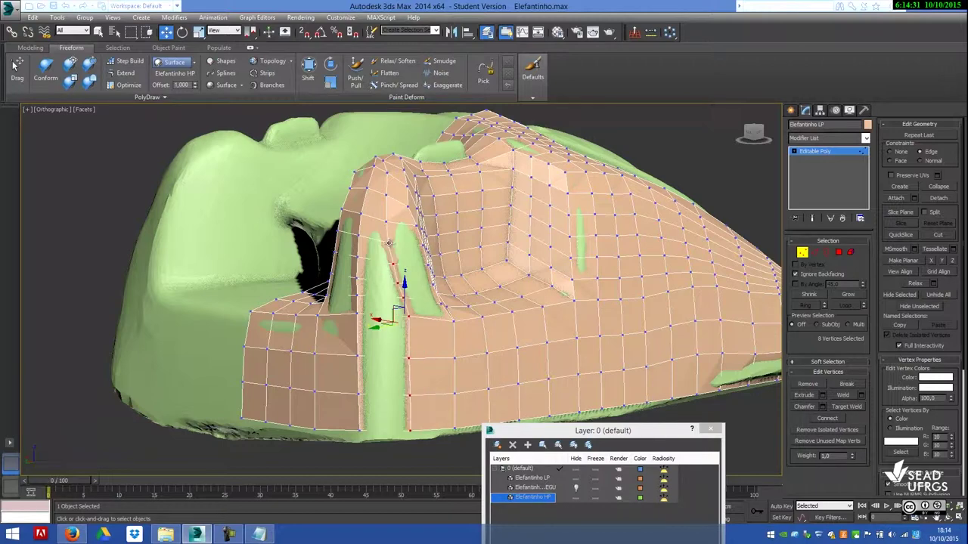
{"action": "key", "text": "ctrl+z"}
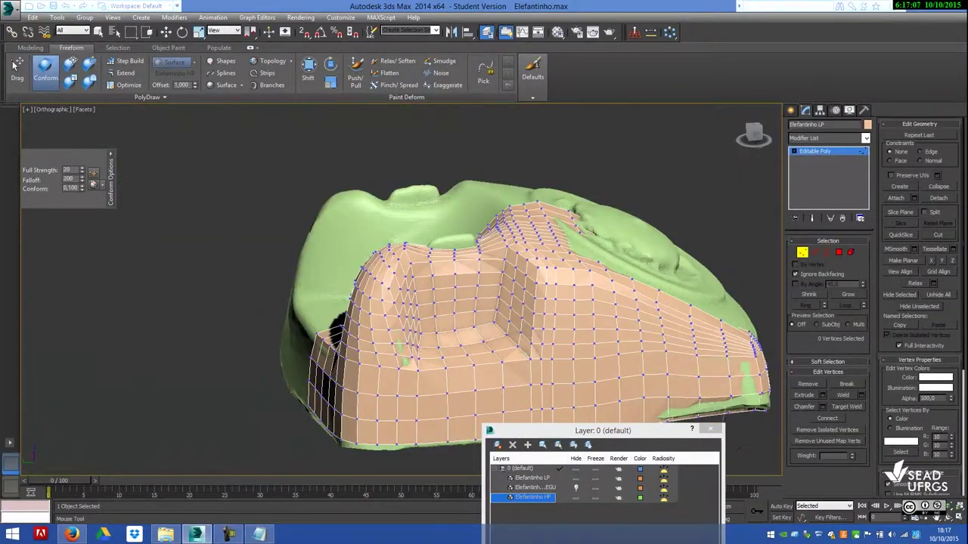
Exit the Conform brush and hide the Elefantinho HP reference layer
{"action": "key", "text": "Escape"}
{"action": "middle_click_drag", "start_coordinate": [529, 333], "coordinate": [670, 337], "text": "alt"}
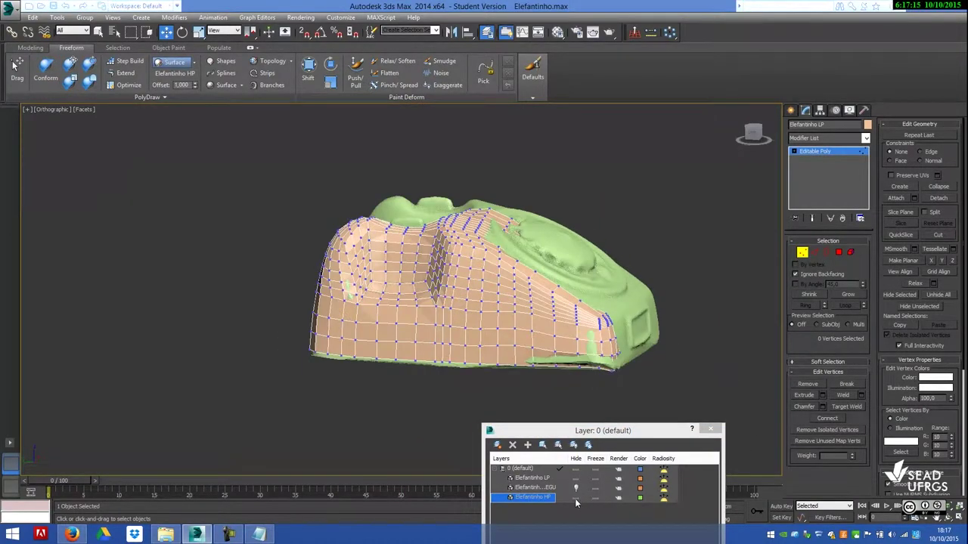
{"action": "left_click", "coordinate": [574, 499]}
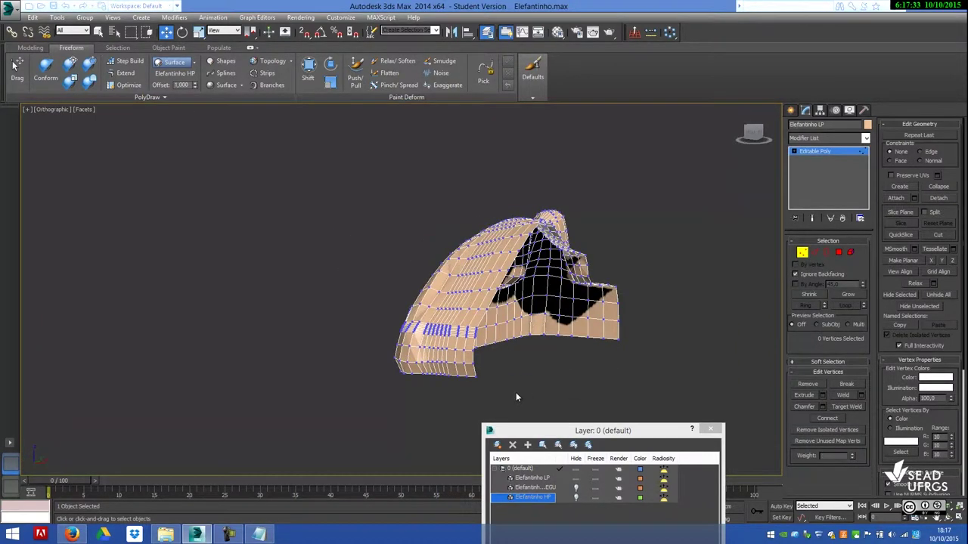
Box-select vertices along the lower front of the Elefantinho LP body
{"action": "middle_click_drag", "start_coordinate": [516, 392], "coordinate": [550, 359], "text": "alt"}
{"action": "left_click_drag", "start_coordinate": [551, 349], "coordinate": [485, 354]}
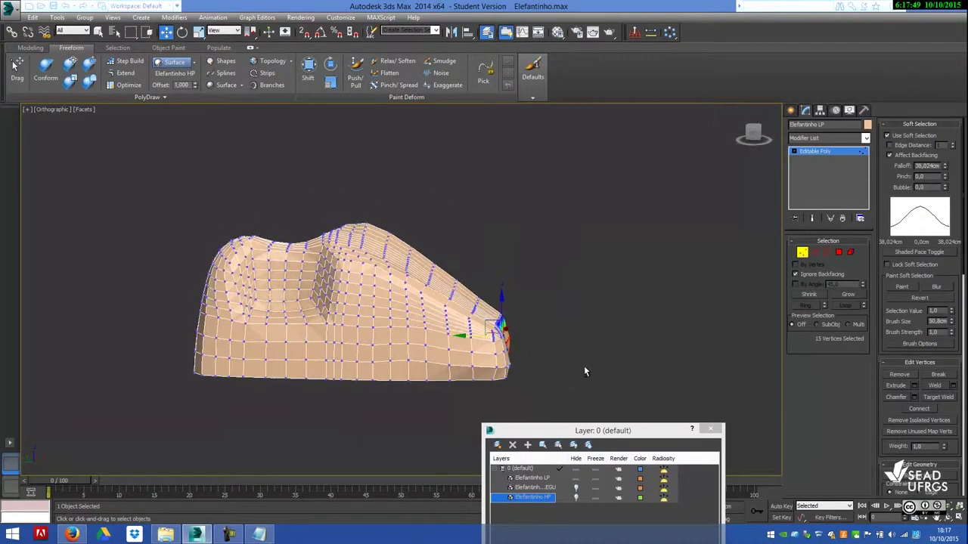
{"action": "middle_click_drag", "start_coordinate": [581, 365], "coordinate": [469, 336], "text": "alt"}
{"action": "mouse_move", "coordinate": [566, 360]}
{"action": "middle_mouse_down", "text": "alt"}
{"action": "mouse_move", "coordinate": [543, 394]}
{"action": "mouse_move", "coordinate": [623, 379]}
{"action": "mouse_move", "coordinate": [485, 382]}
{"action": "mouse_move", "coordinate": [519, 373]}
{"action": "middle_mouse_up", "text": "alt"}
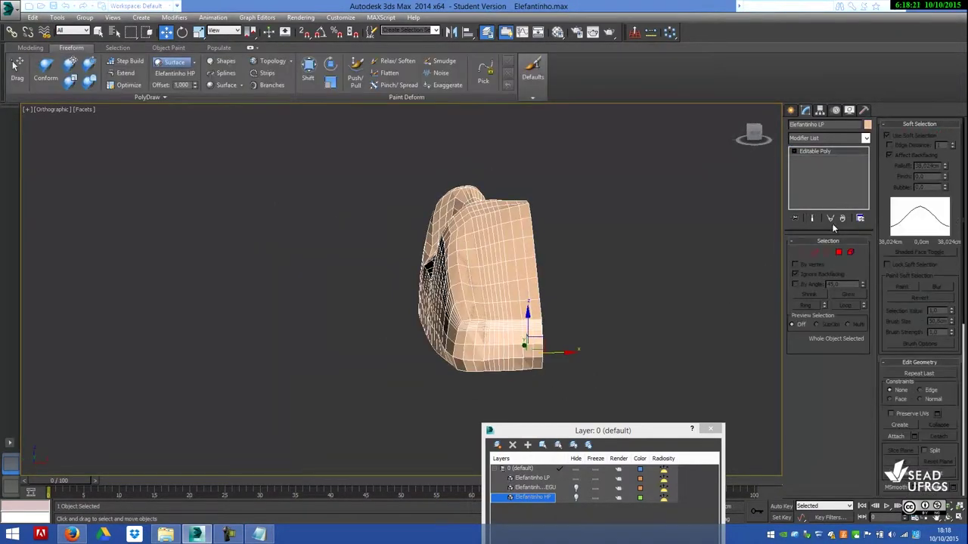
Turn soft selection off, select the nose-end vertices, and return to the Select Object tool
{"action": "left_click", "coordinate": [893, 135]}
{"action": "left_click", "coordinate": [524, 373]}
{"action": "left_click_drag", "start_coordinate": [560, 369], "coordinate": [474, 373]}
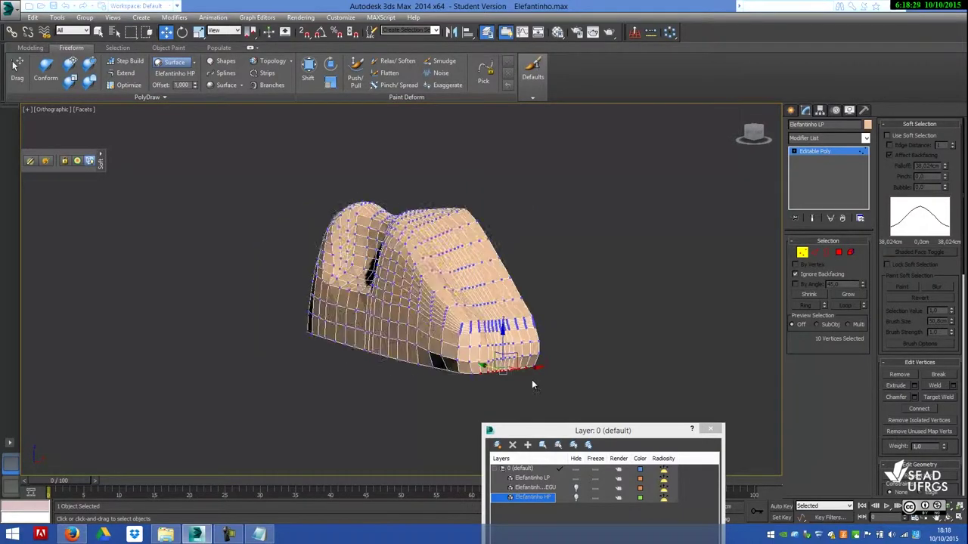
{"action": "middle_click_drag", "start_coordinate": [475, 373], "coordinate": [553, 396], "text": "alt"}
{"action": "left_click", "coordinate": [99, 32]}
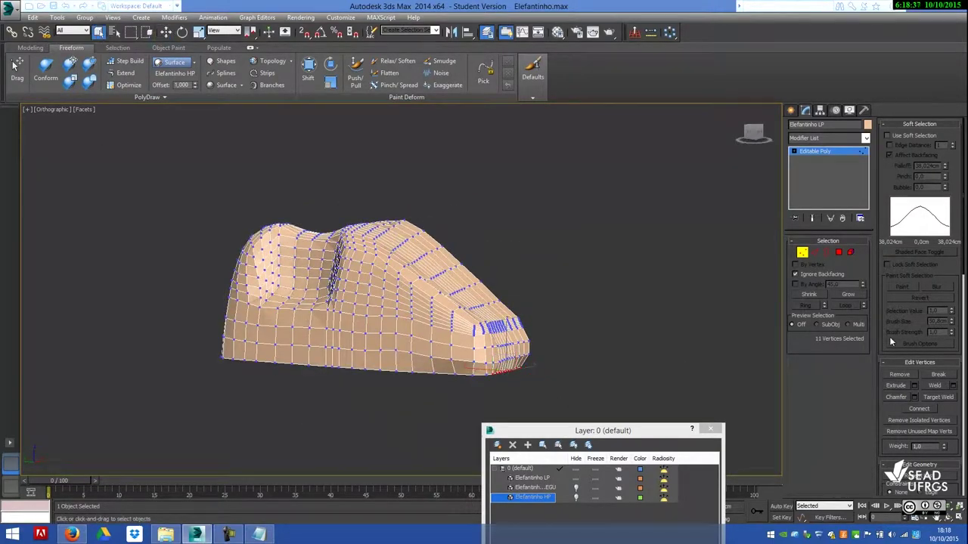
{"action": "left_click", "coordinate": [918, 125]}
{"action": "mouse_move", "coordinate": [529, 363]}
{"action": "middle_mouse_down", "text": "alt"}
{"action": "mouse_move", "coordinate": [587, 385]}
{"action": "mouse_move", "coordinate": [545, 292]}
{"action": "mouse_move", "coordinate": [579, 345]}
{"action": "mouse_move", "coordinate": [379, 263]}
{"action": "middle_mouse_up", "text": "alt"}
{"action": "mouse_move", "coordinate": [322, 242]}
{"action": "middle_mouse_down", "text": "alt"}
{"action": "mouse_move", "coordinate": [333, 227]}
{"action": "mouse_move", "coordinate": [460, 231]}
{"action": "mouse_move", "coordinate": [474, 201]}
{"action": "middle_mouse_up", "text": "alt"}
{"action": "mouse_move", "coordinate": [204, 173]}
{"action": "middle_mouse_down", "text": "alt"}
{"action": "mouse_move", "coordinate": [356, 251]}
{"action": "mouse_move", "coordinate": [316, 288]}
{"action": "mouse_move", "coordinate": [511, 234]}
{"action": "mouse_move", "coordinate": [394, 215]}
{"action": "middle_mouse_up", "text": "alt"}
{"action": "mouse_move", "coordinate": [350, 251]}
{"action": "middle_mouse_down", "text": "alt"}
{"action": "mouse_move", "coordinate": [700, 277]}
{"action": "mouse_move", "coordinate": [886, 270]}
{"action": "middle_mouse_up", "text": "alt"}
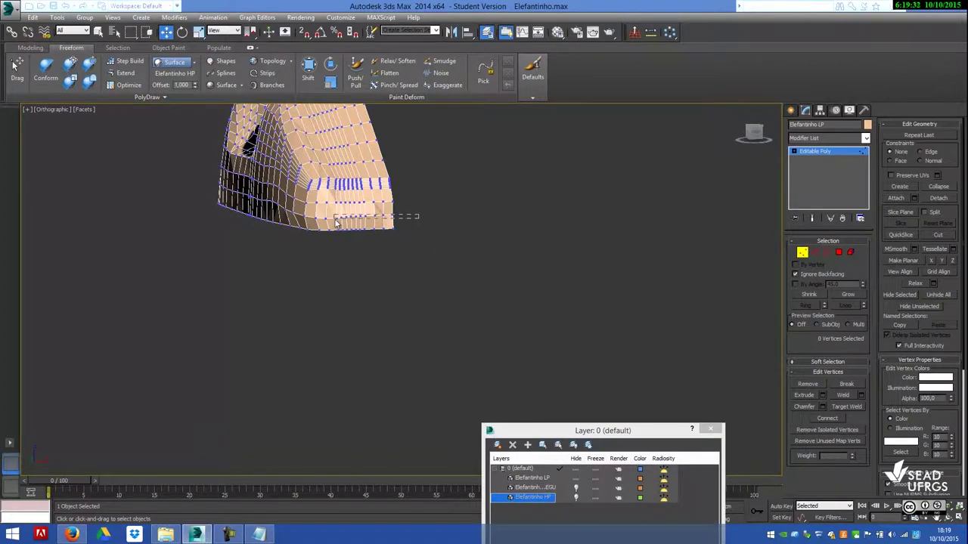
Flatten the selected band of vertices with Make Planar Z
{"action": "scroll", "coordinate": [446, 248], "scroll_direction": "up", "scroll_amount": 3}
{"action": "mouse_move", "coordinate": [605, 242]}
{"action": "middle_mouse_down", "text": "alt"}
{"action": "mouse_move", "coordinate": [445, 235]}
{"action": "mouse_move", "coordinate": [313, 243]}
{"action": "mouse_move", "coordinate": [362, 264]}
{"action": "mouse_move", "coordinate": [216, 225]}
{"action": "middle_mouse_up", "text": "alt"}
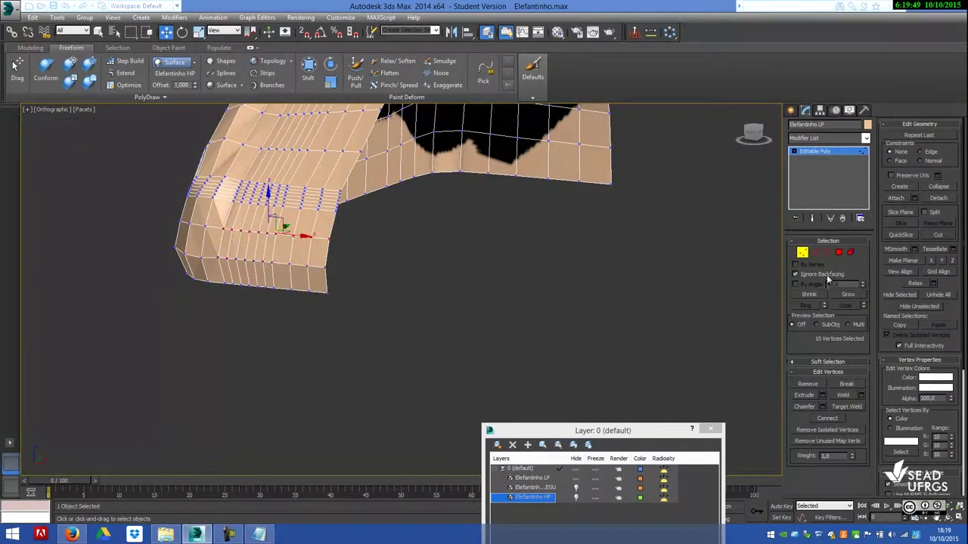
{"action": "left_click", "coordinate": [945, 261]}
{"action": "middle_click_drag", "start_coordinate": [296, 318], "coordinate": [336, 311], "text": "alt"}
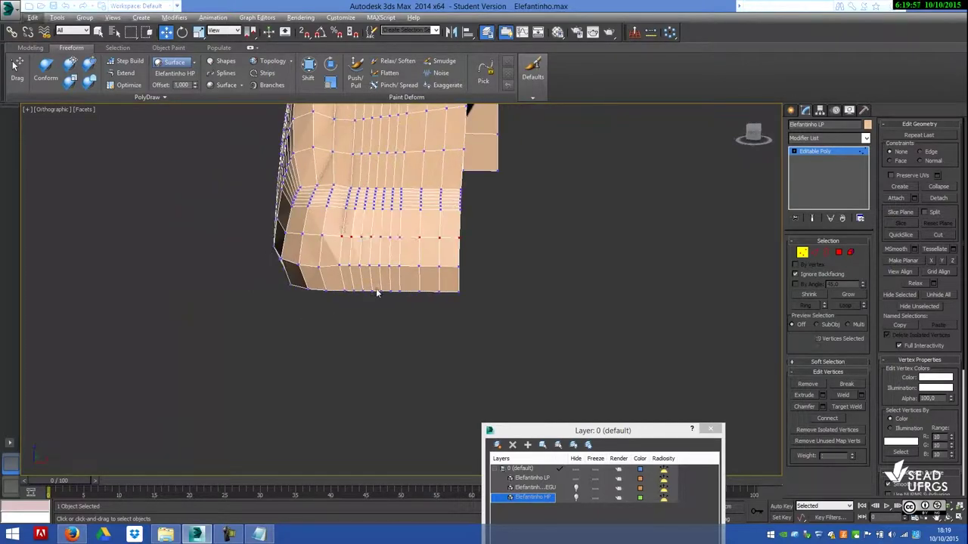
{"action": "mouse_move", "coordinate": [560, 293]}
{"action": "middle_mouse_down", "text": "alt"}
{"action": "mouse_move", "coordinate": [373, 264]}
{"action": "mouse_move", "coordinate": [387, 260]}
{"action": "middle_mouse_up", "text": "alt"}
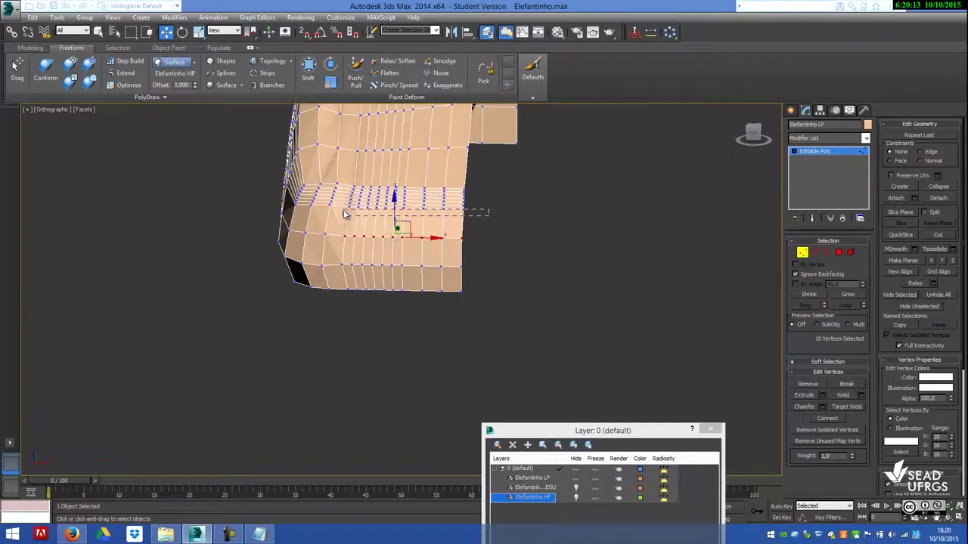
Enable soft selection with falloff 29,278cm and raise the ridge vertices slightly
{"action": "left_click", "coordinate": [827, 361]}
{"action": "left_click", "coordinate": [887, 135]}
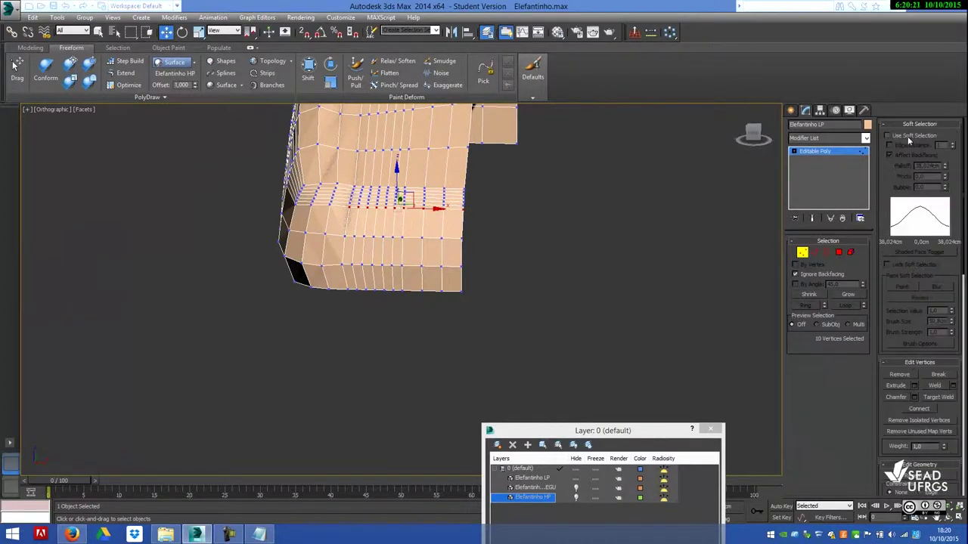
{"action": "middle_click_drag", "start_coordinate": [423, 250], "coordinate": [387, 248], "text": "alt"}
{"action": "left_click_drag", "start_coordinate": [945, 165], "coordinate": [944, 176]}
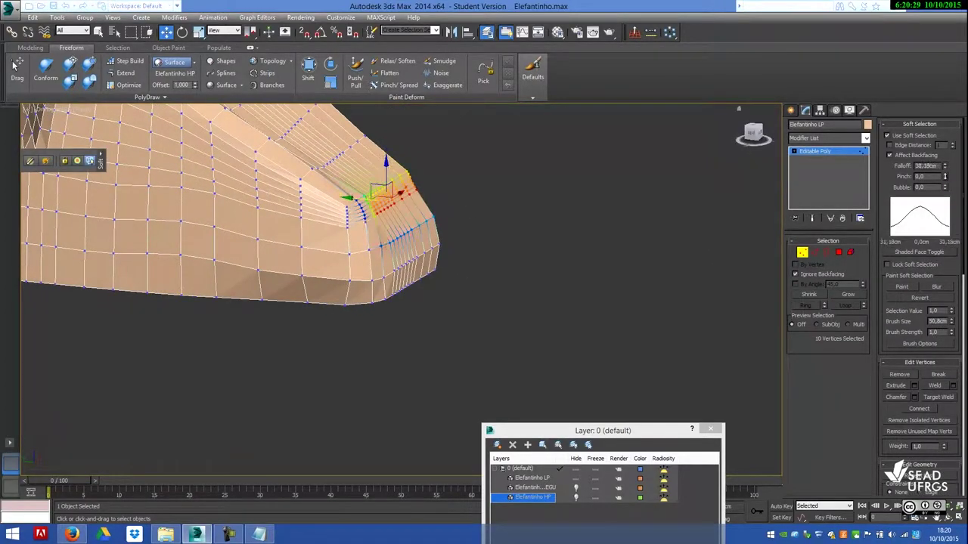
{"action": "left_click", "coordinate": [430, 295]}
{"action": "mouse_move", "coordinate": [430, 296]}
{"action": "middle_mouse_down", "text": "alt"}
{"action": "mouse_move", "coordinate": [271, 288]}
{"action": "mouse_move", "coordinate": [316, 315]}
{"action": "mouse_move", "coordinate": [313, 217]}
{"action": "middle_mouse_up", "text": "alt"}
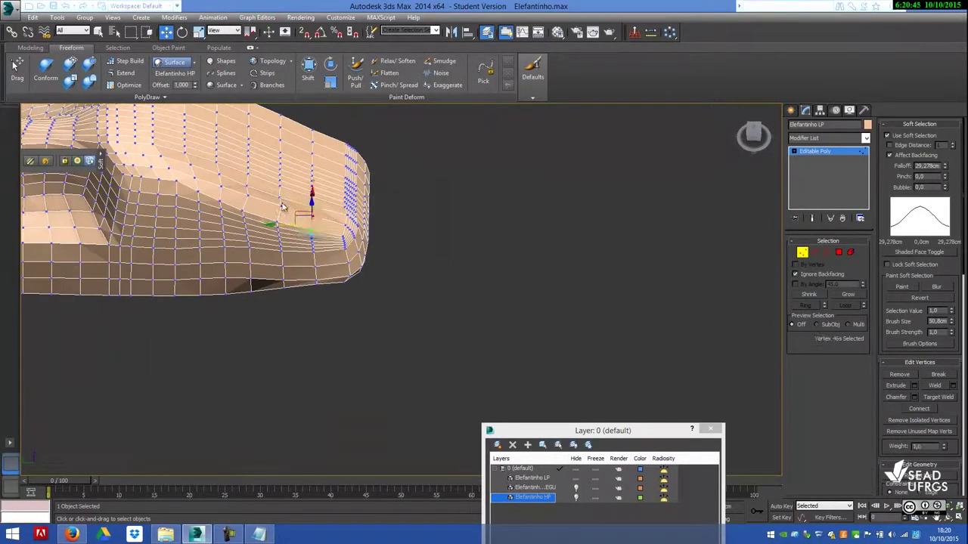
{"action": "middle_click_drag", "start_coordinate": [194, 179], "coordinate": [249, 163], "text": "alt"}
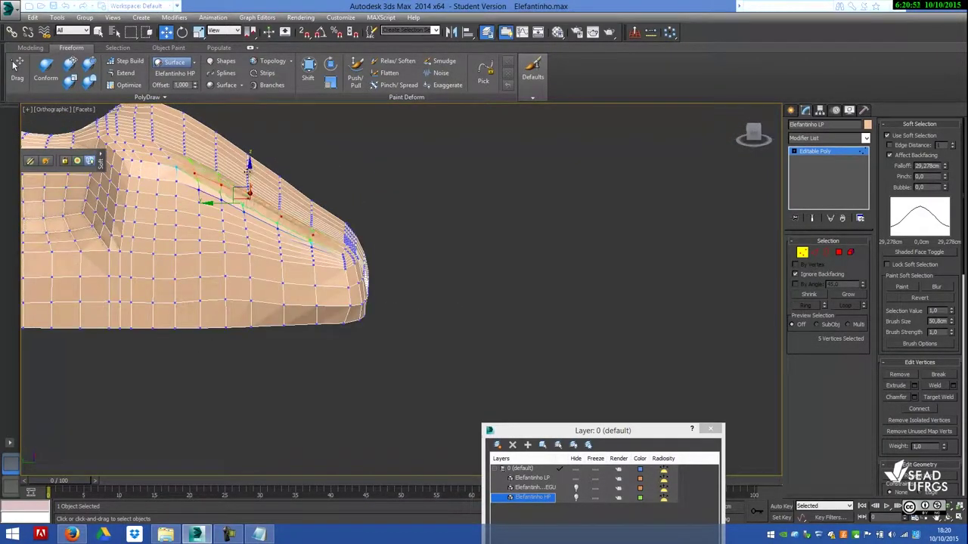
{"action": "left_click_drag", "start_coordinate": [249, 162], "coordinate": [249, 164]}
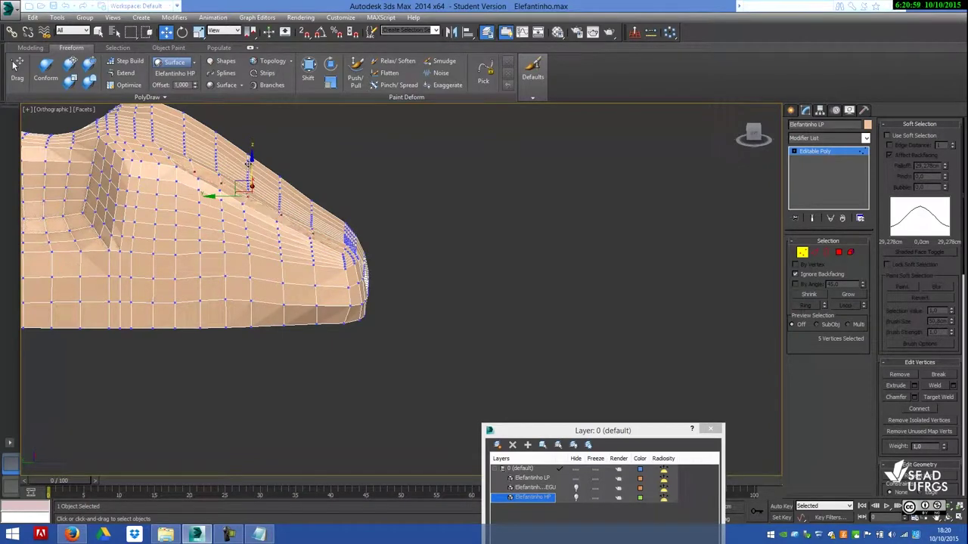
Re-enable soft selection and pick a vertex on the upper ridge
{"action": "left_click", "coordinate": [915, 137]}
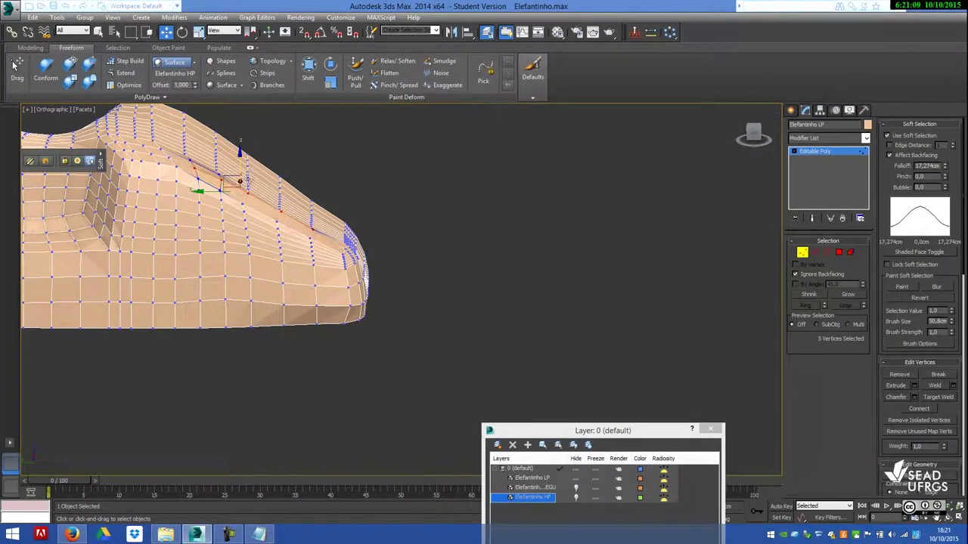
{"action": "mouse_move", "coordinate": [240, 189]}
{"action": "middle_mouse_down", "text": "alt"}
{"action": "mouse_move", "coordinate": [416, 270]}
{"action": "mouse_move", "coordinate": [383, 256]}
{"action": "mouse_move", "coordinate": [415, 255]}
{"action": "middle_mouse_up", "text": "alt"}
{"action": "left_click", "coordinate": [283, 239]}
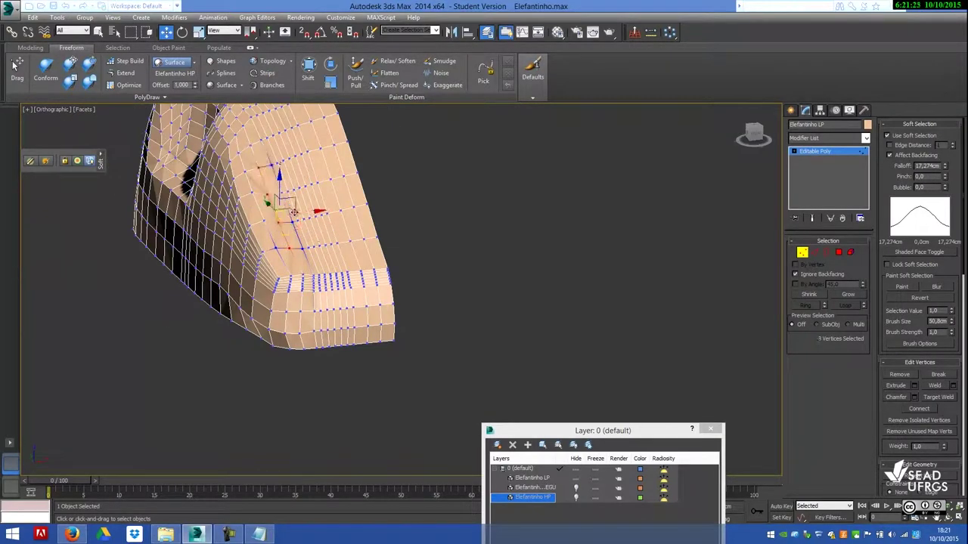
{"action": "mouse_move", "coordinate": [280, 212]}
{"action": "middle_mouse_down", "text": "alt"}
{"action": "mouse_move", "coordinate": [481, 257]}
{"action": "mouse_move", "coordinate": [389, 270]}
{"action": "mouse_move", "coordinate": [423, 257]}
{"action": "middle_mouse_up", "text": "alt"}
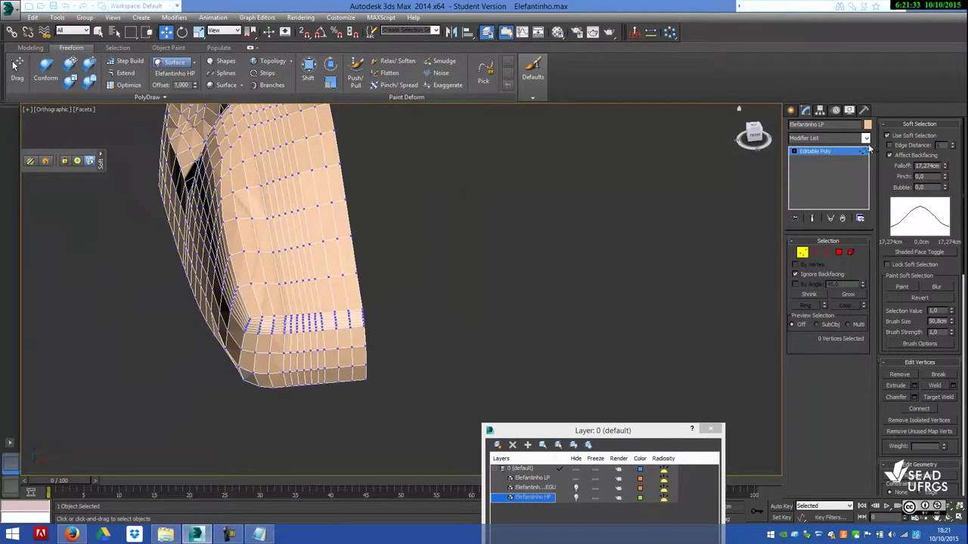
{"action": "left_click", "coordinate": [864, 138]}
{"action": "scroll", "coordinate": [815, 205], "scroll_direction": "down", "scroll_amount": 5}
Add TurboSmooth (2 iterations) and Symmetry on X with Flip, then deselect and inspect
{"action": "key", "text": "Return"}
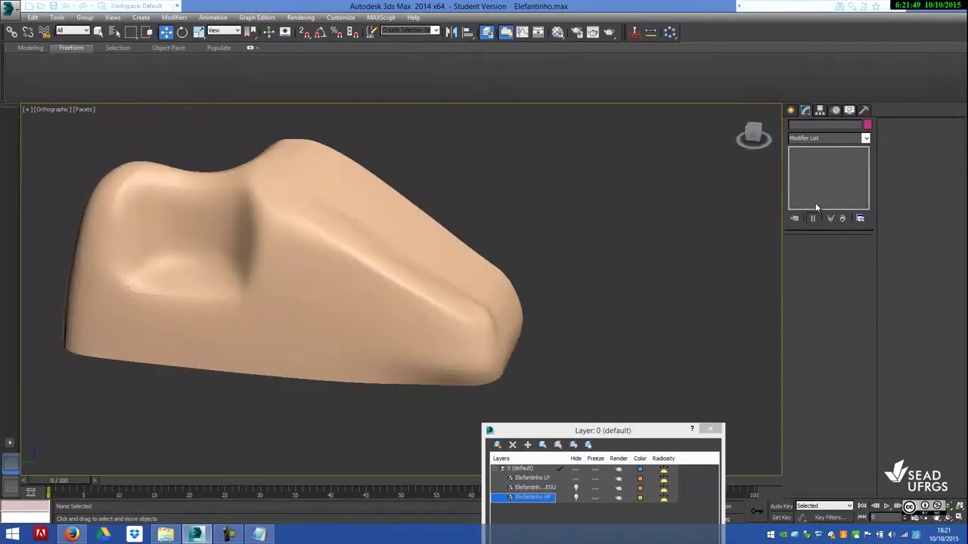
{"action": "left_click", "coordinate": [820, 327]}
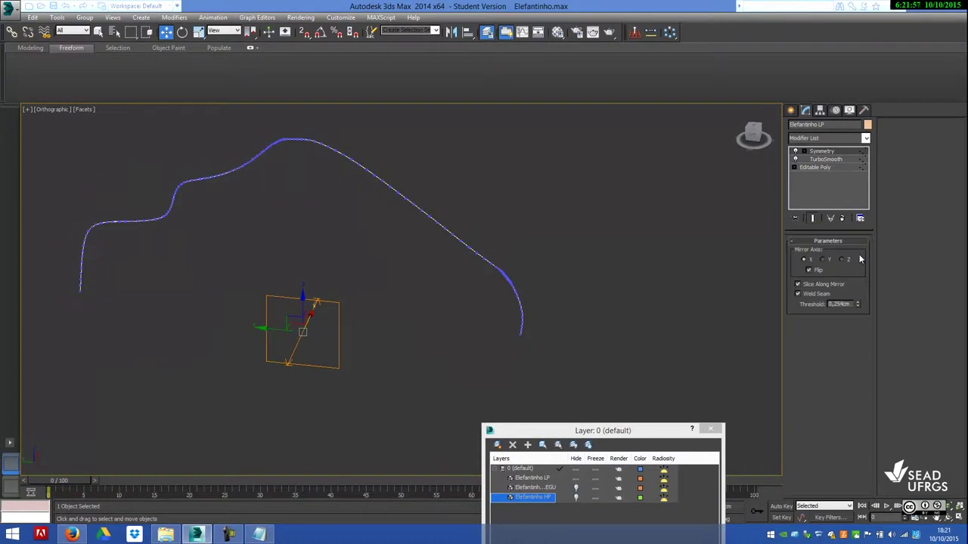
{"action": "key", "text": "ctrl+d"}
{"action": "mouse_move", "coordinate": [399, 319]}
{"action": "middle_mouse_down", "text": "alt"}
{"action": "mouse_move", "coordinate": [461, 303]}
{"action": "mouse_move", "coordinate": [400, 320]}
{"action": "mouse_move", "coordinate": [271, 304]}
{"action": "middle_mouse_up", "text": "alt"}
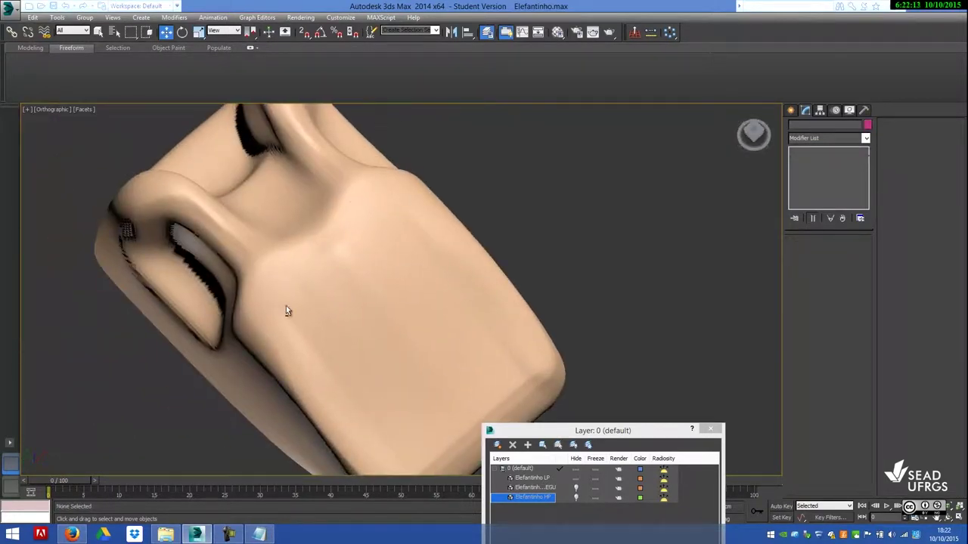
Create a material with yellow diffuse colour and assign it to Elefantinho LP
{"action": "key", "text": "m"}
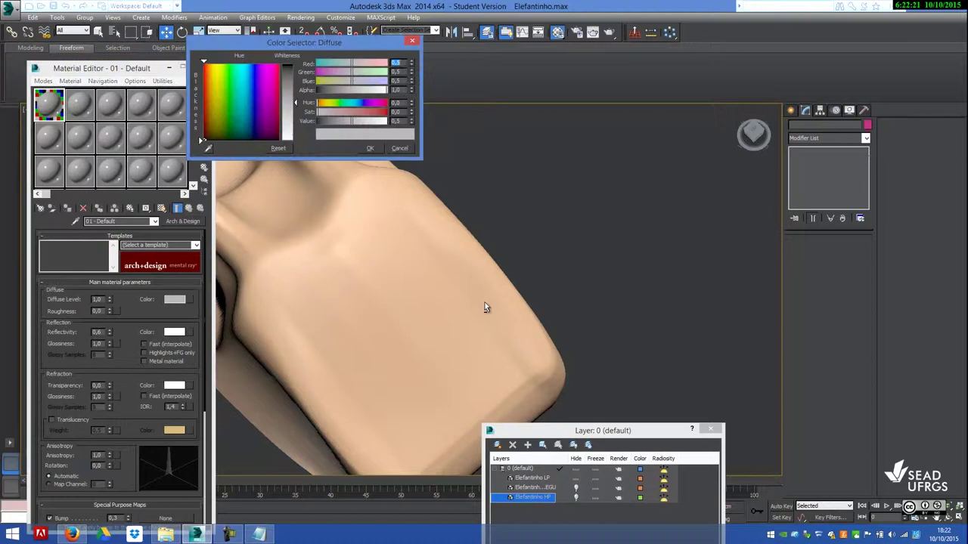
{"action": "key", "text": "Return"}
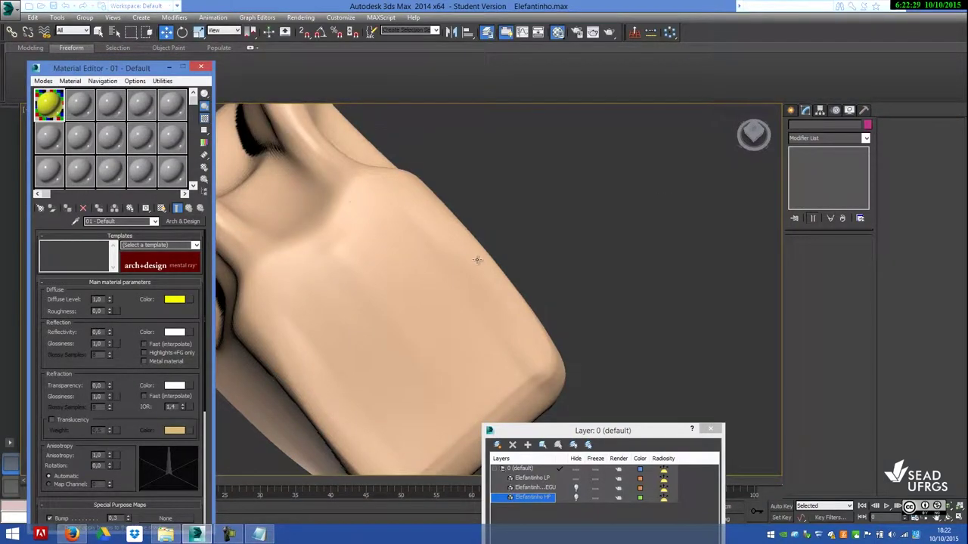
{"action": "left_click", "coordinate": [99, 208]}
{"action": "left_click", "coordinate": [200, 66]}
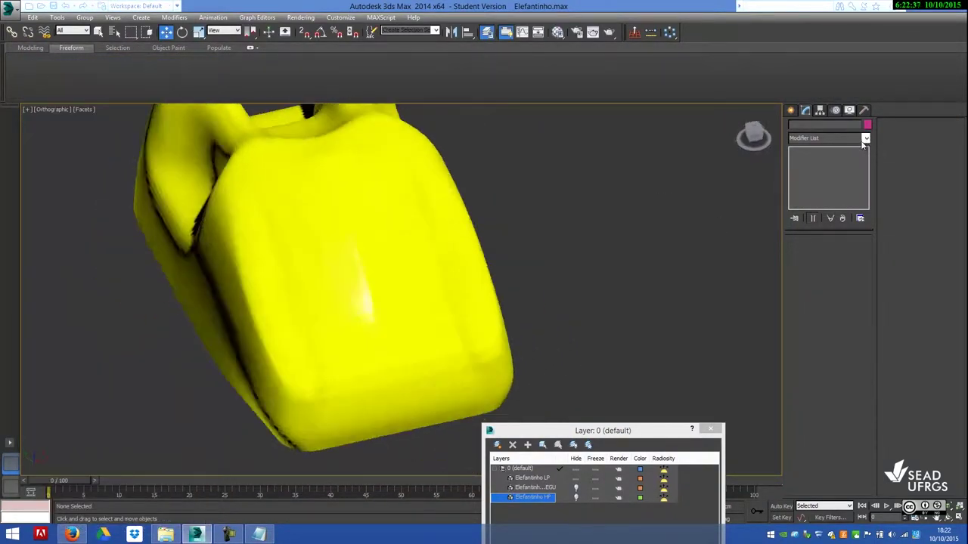